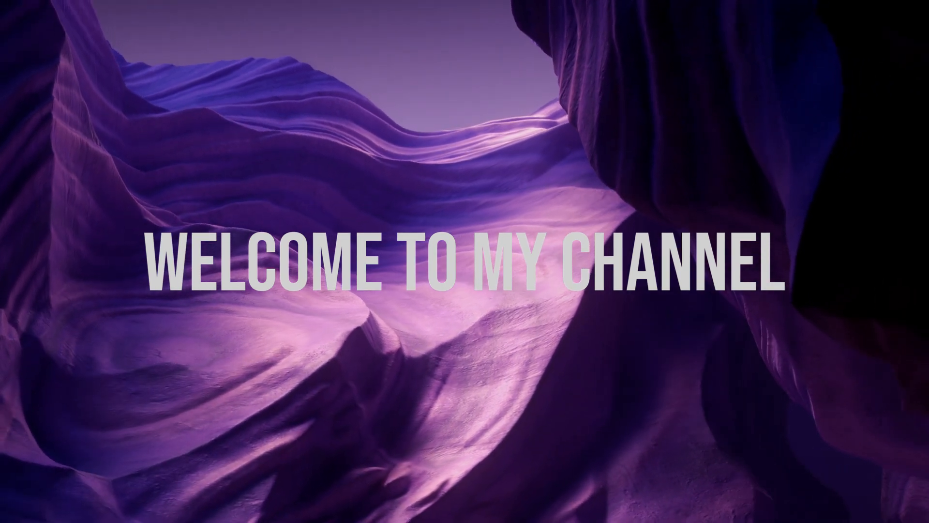
# Go from the home feed to the Jobs page and scroll through the top job picks.
pyautogui.click(201, 152)
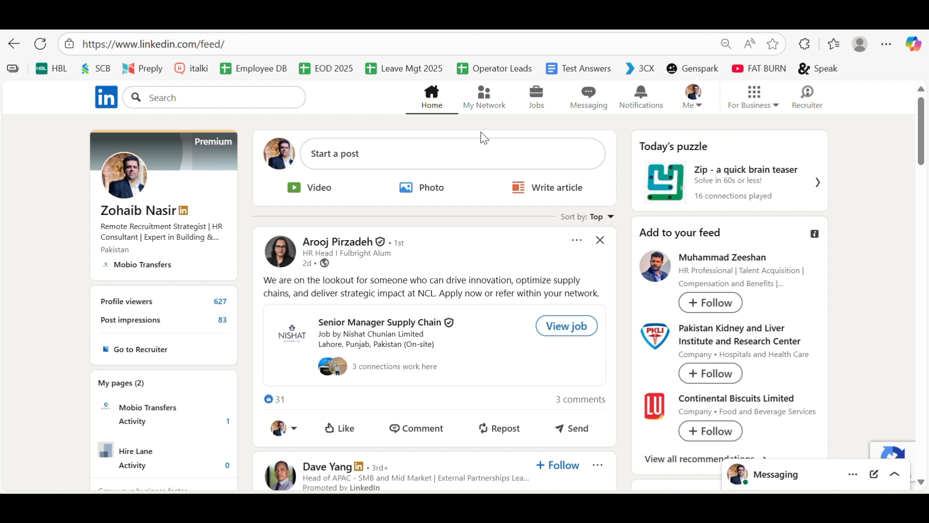
pyautogui.click(541, 105)
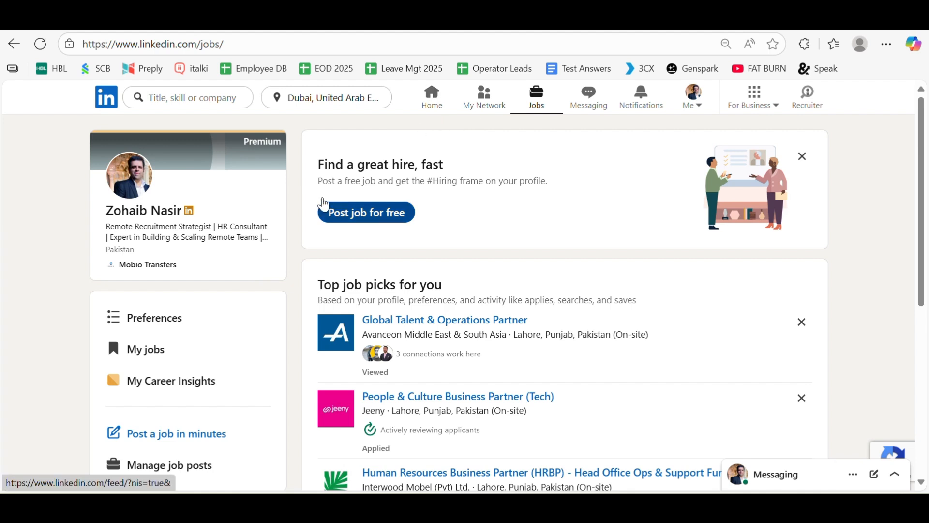
pyautogui.click(435, 104)
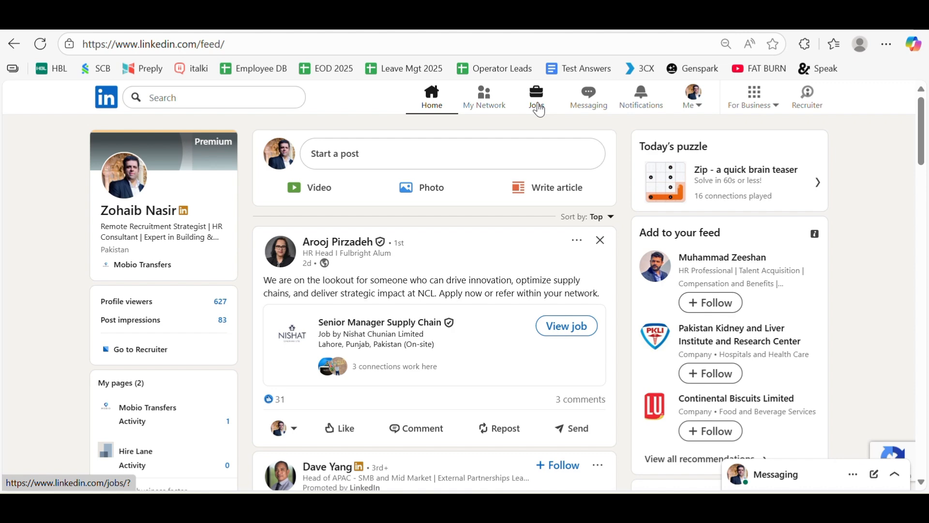
pyautogui.click(540, 106)
pyautogui.scroll(-4, 166, 284)
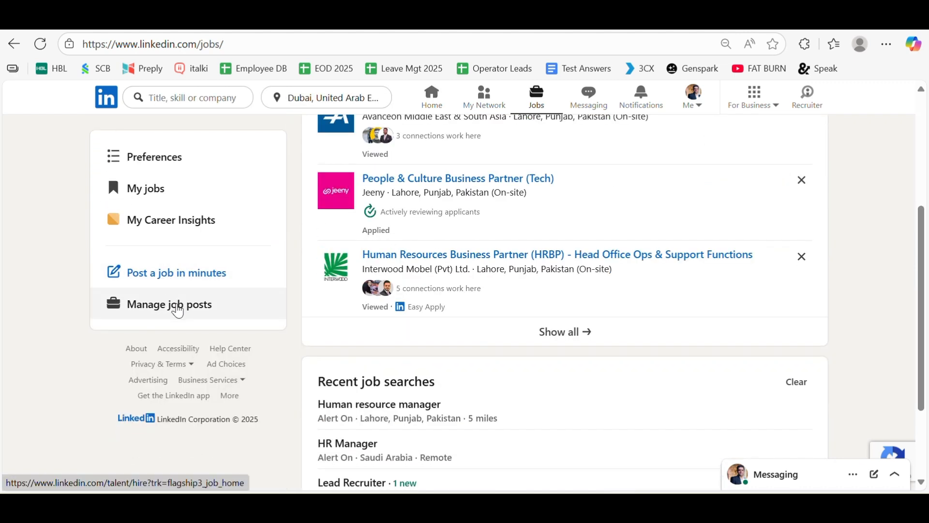
# Open Manage job posts and scroll through the earlier closed posts, such as Freelance Video Editor.
pyautogui.click(178, 307)
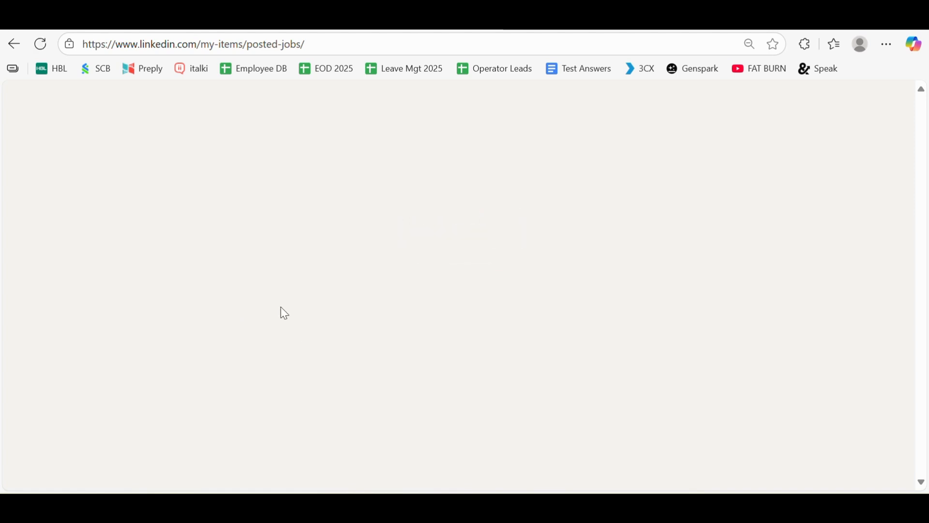
pyautogui.scroll(-3, 392, 324)
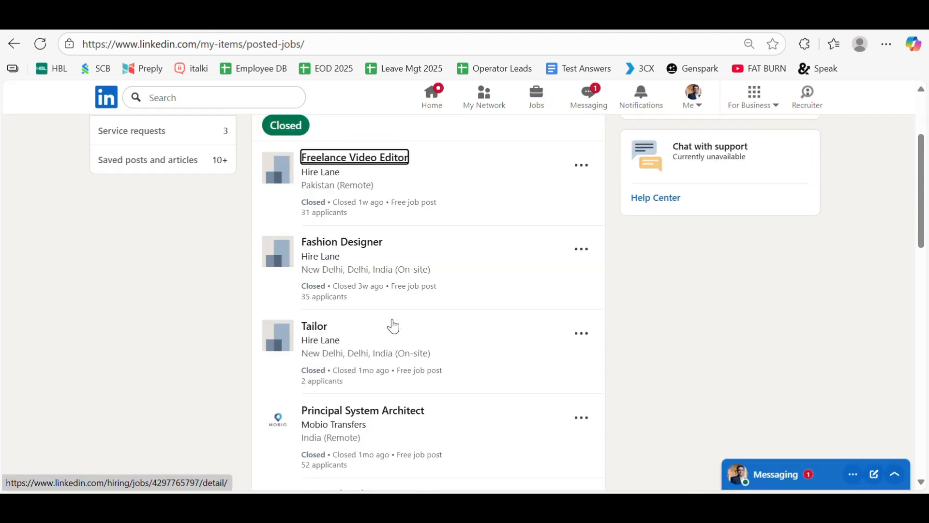
pyautogui.scroll(-8, 324, 285)
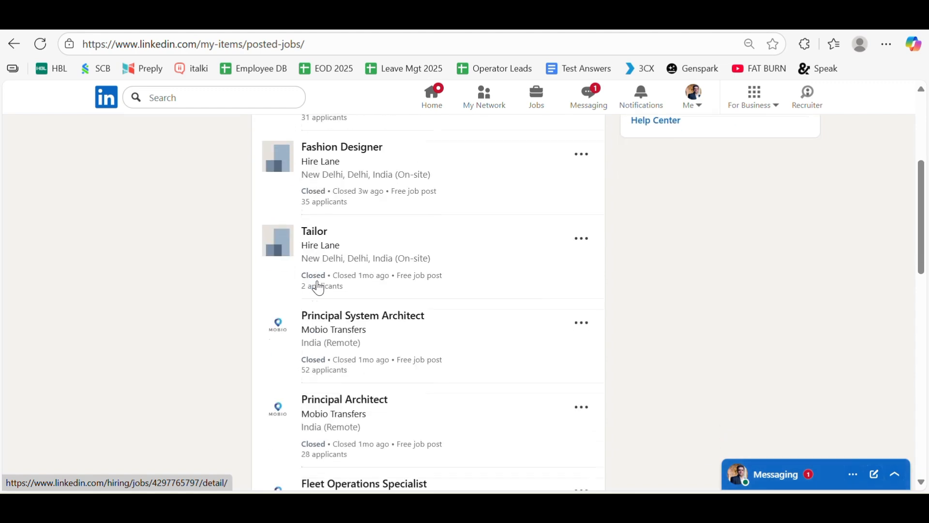
pyautogui.scroll(-6, 318, 286)
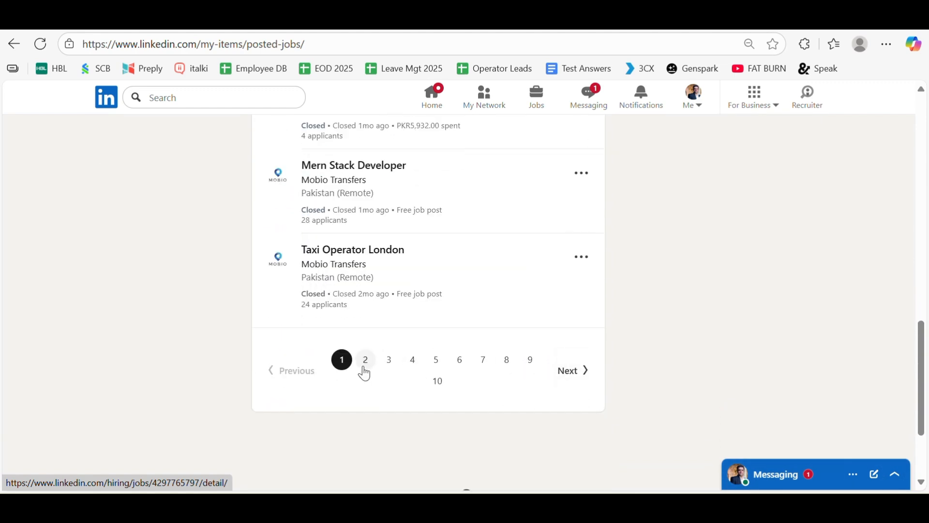
pyautogui.scroll(5, 442, 387)
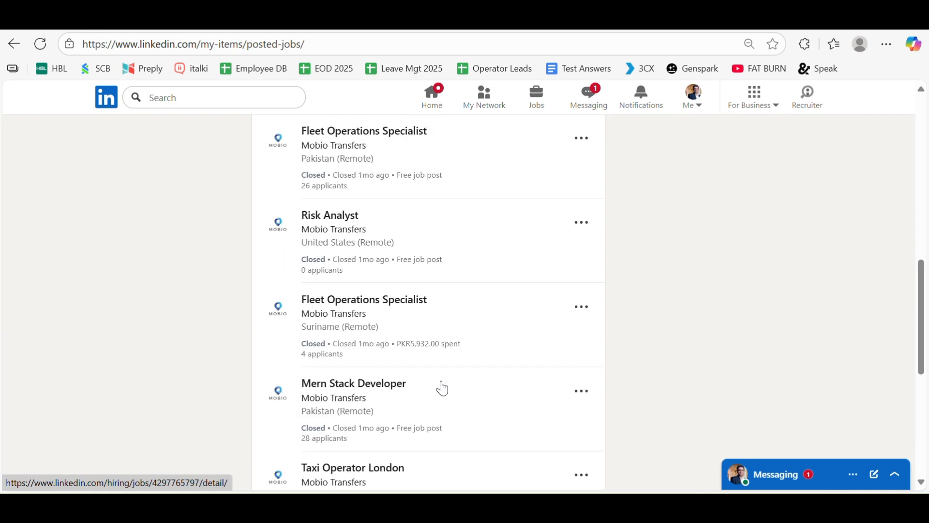
pyautogui.scroll(2, 442, 387)
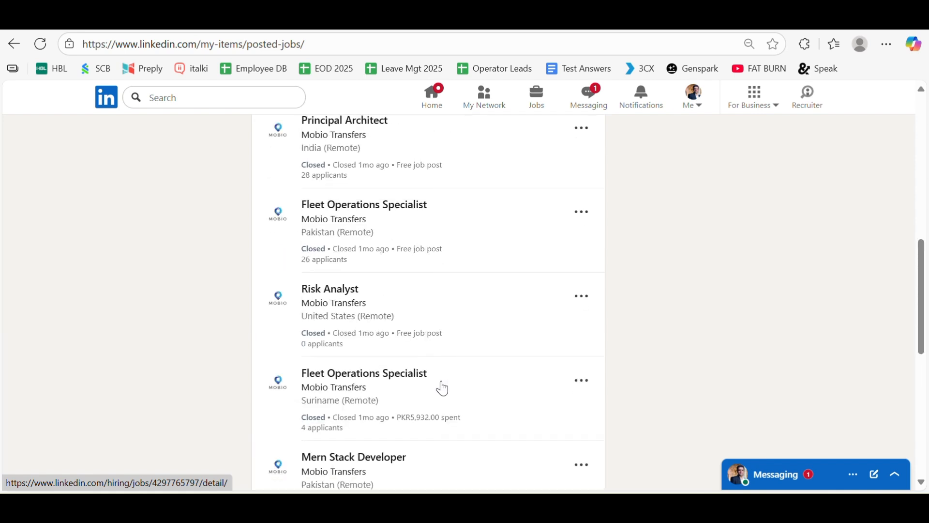
pyautogui.scroll(10, 442, 387)
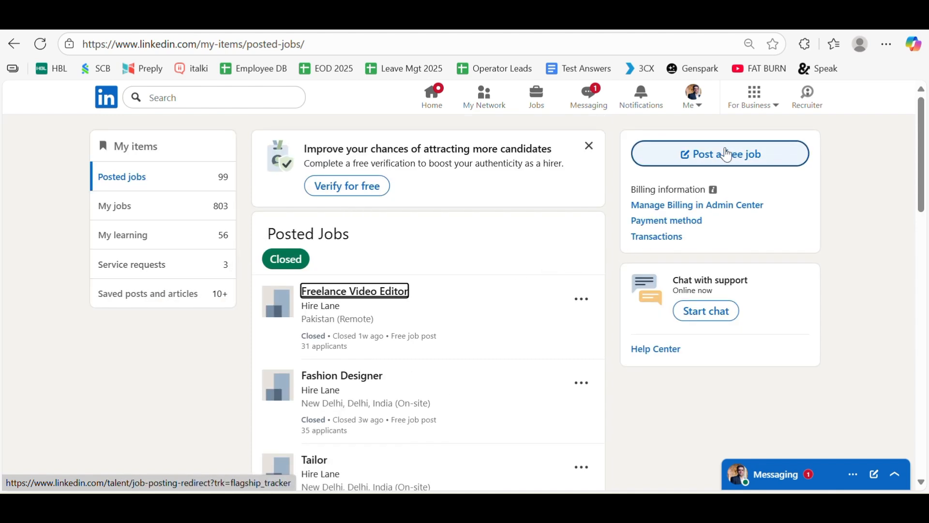
# Start a free job post titled Marketing Manager and post it for $0.
pyautogui.click(717, 159)
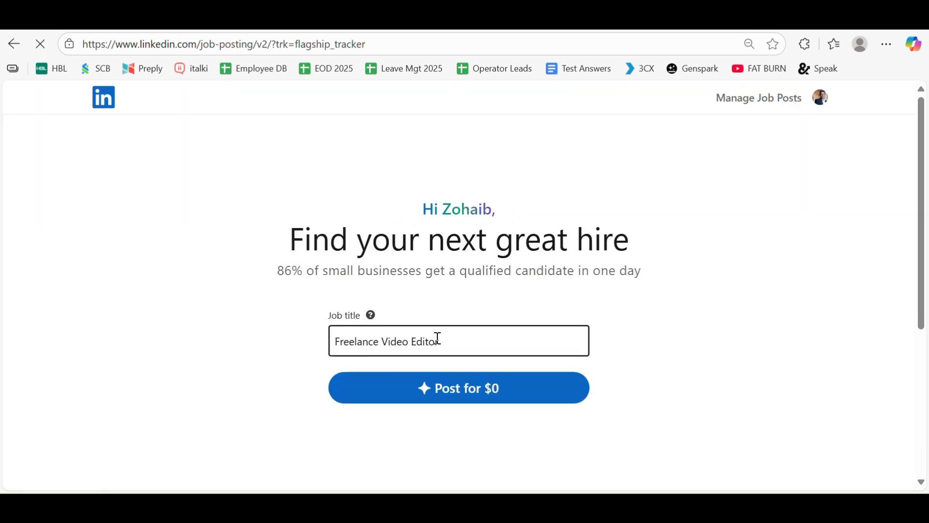
pyautogui.tripleClick(435, 338)
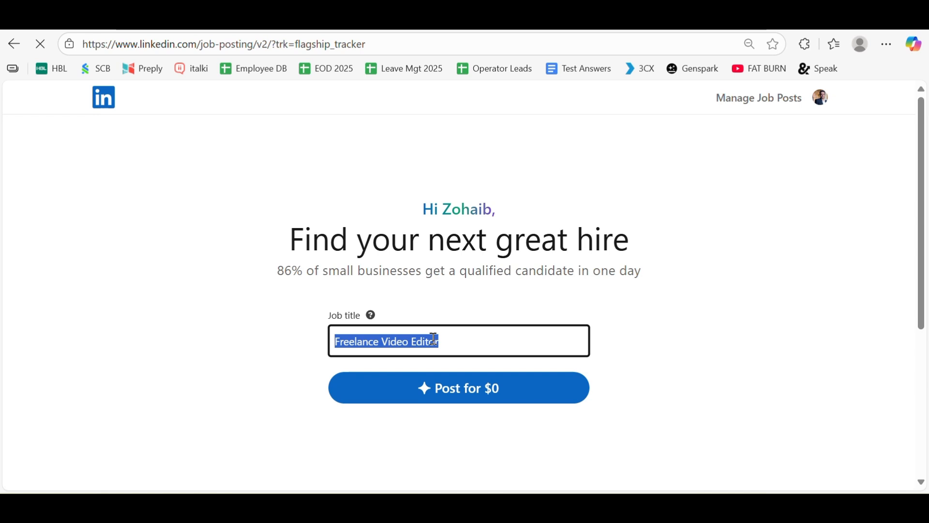
pyautogui.write('Ma')
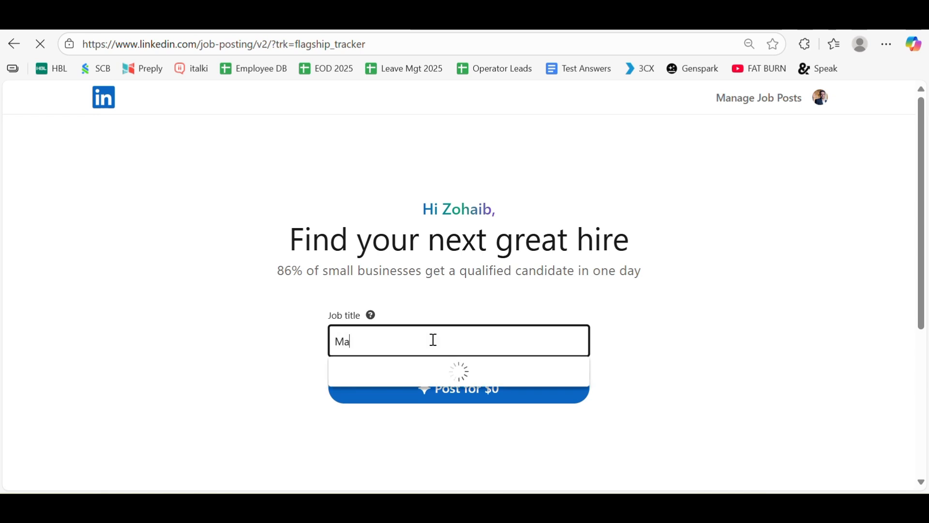
pyautogui.write('rketing Manager')
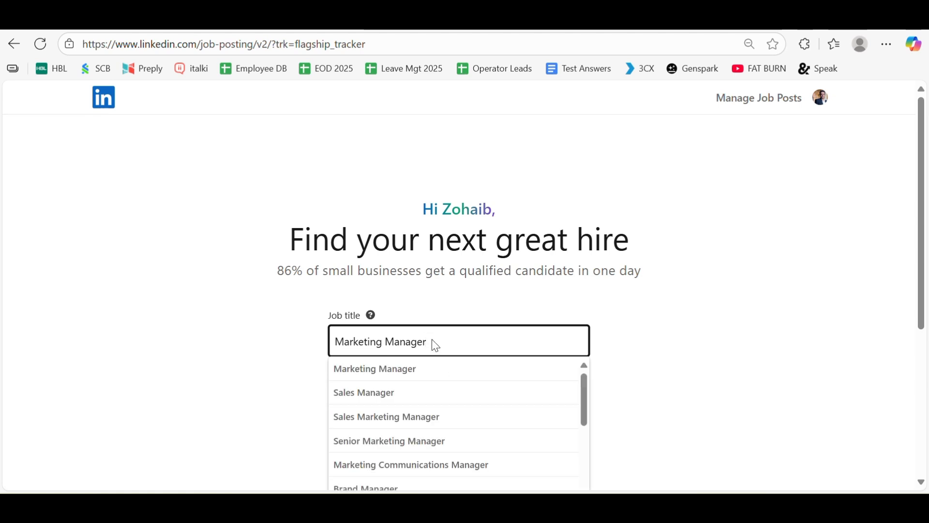
pyautogui.click(413, 373)
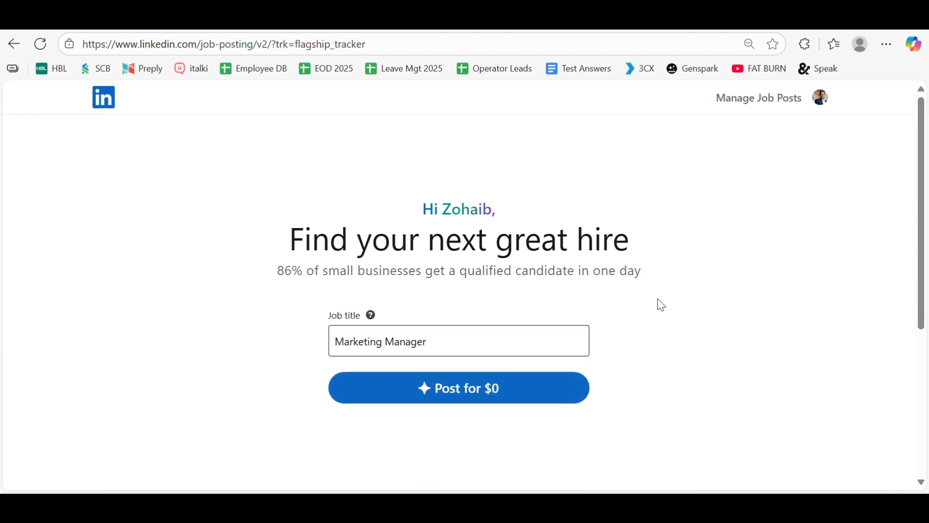
pyautogui.click(471, 394)
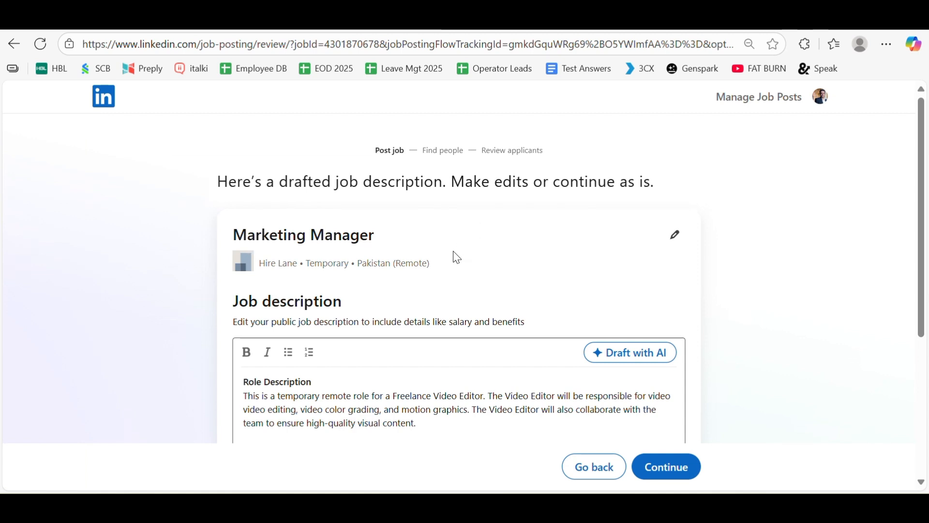
# Change the job's company from Hire Lane to Mobio Transfers and select the Pakistan location.
pyautogui.scroll(-1, 456, 257)
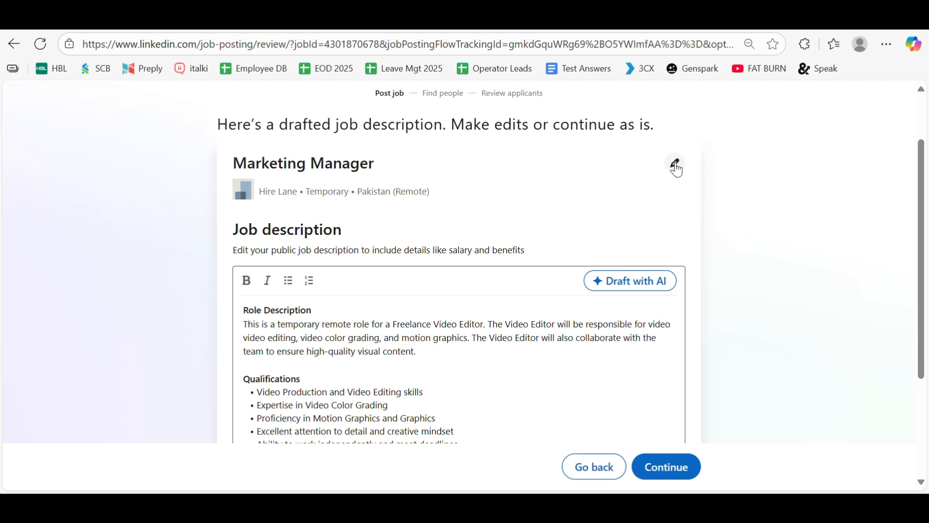
pyautogui.click(677, 171)
pyautogui.click(490, 211)
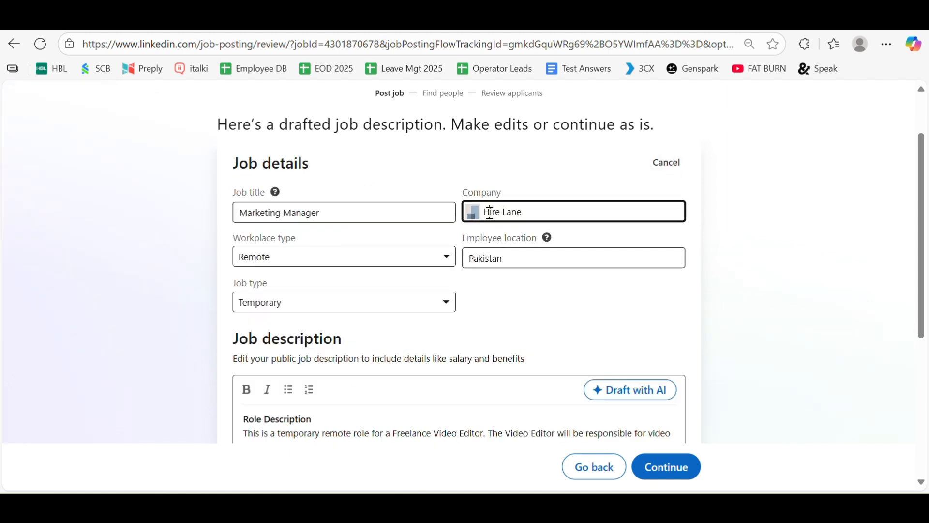
pyautogui.tripleClick(491, 214)
pyautogui.press('BackSpace')
pyautogui.write('Mobio')
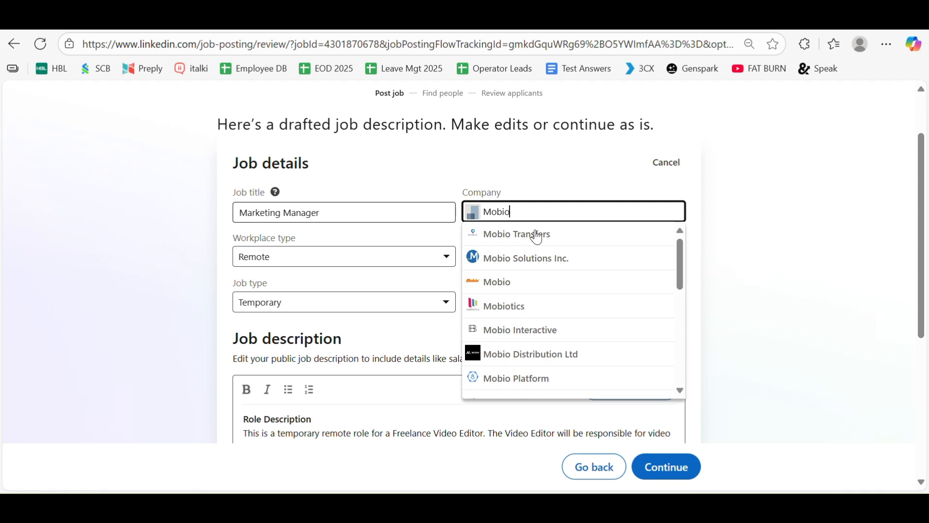
pyautogui.click(531, 234)
pyautogui.click(545, 260)
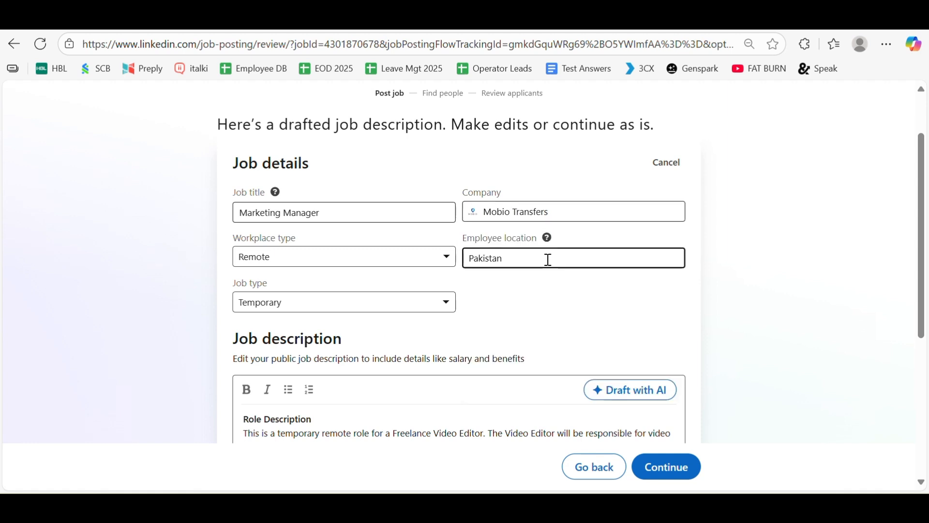
pyautogui.doubleClick(493, 264)
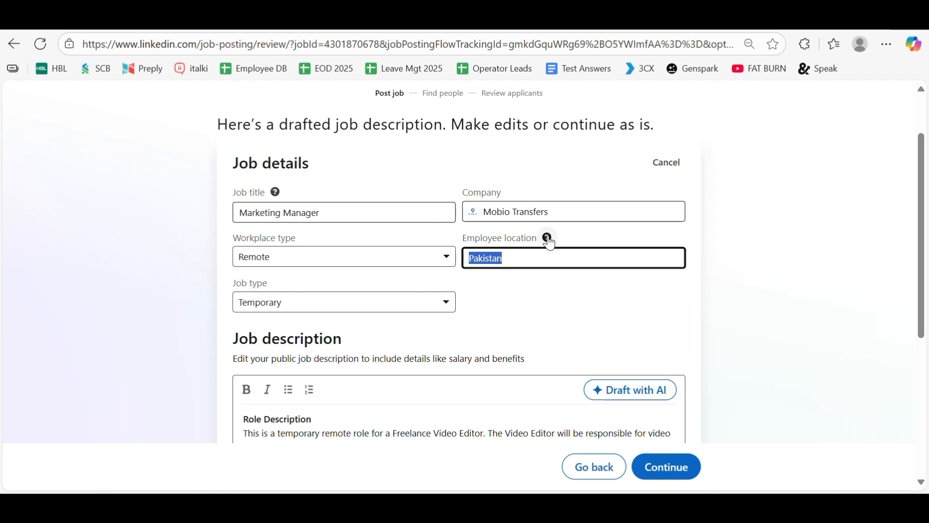
# Try the On-site and Hybrid workplace types, then keep the job as Remote.
pyautogui.click(271, 260)
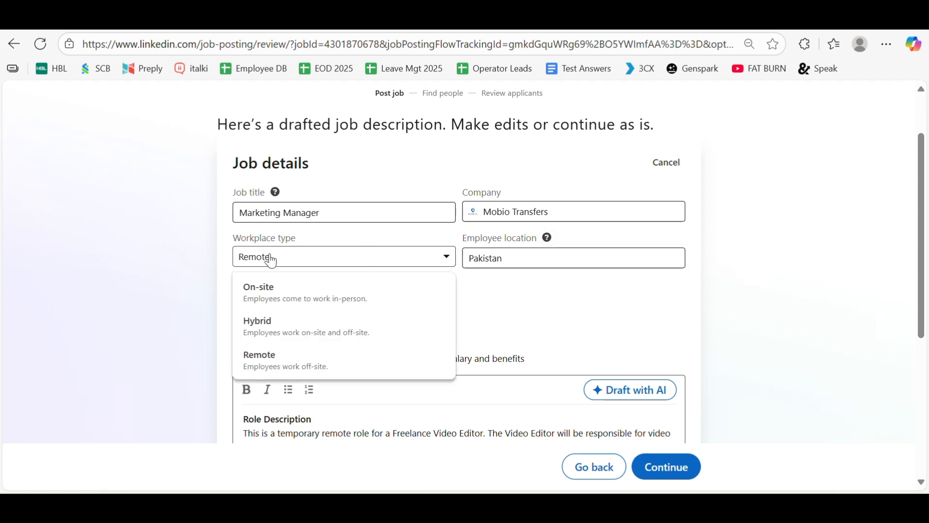
pyautogui.click(292, 295)
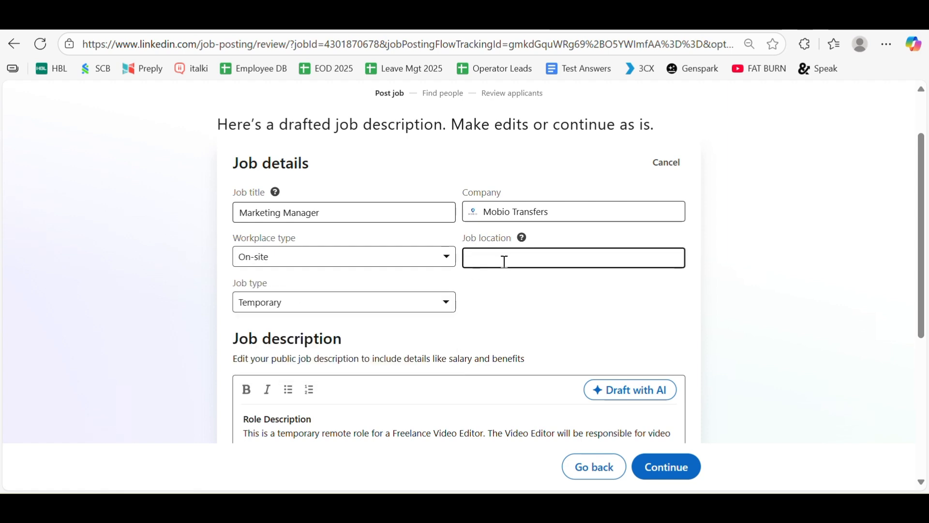
pyautogui.click(326, 258)
pyautogui.click(298, 334)
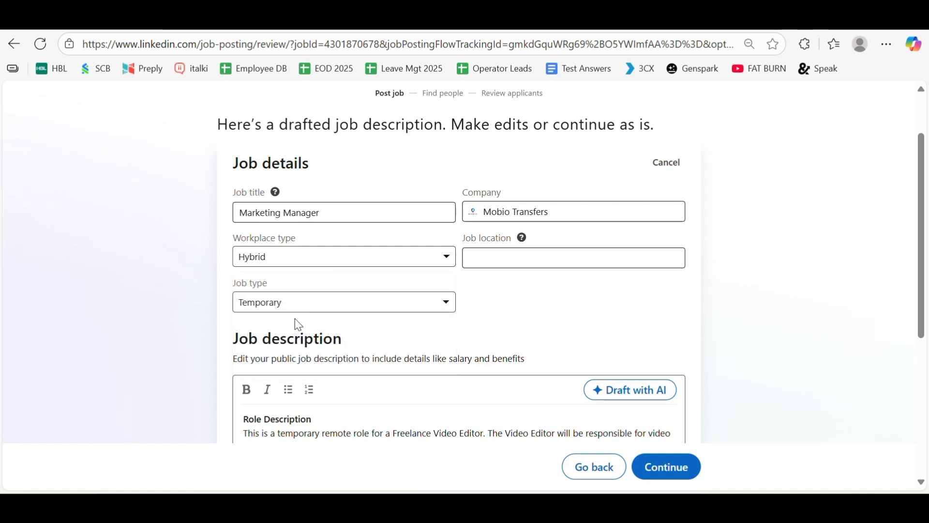
pyautogui.click(297, 265)
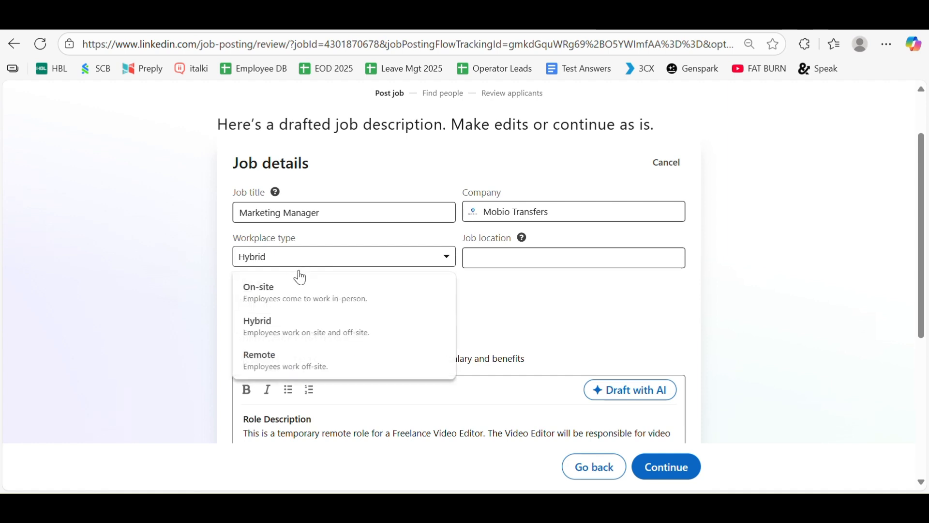
pyautogui.click(288, 364)
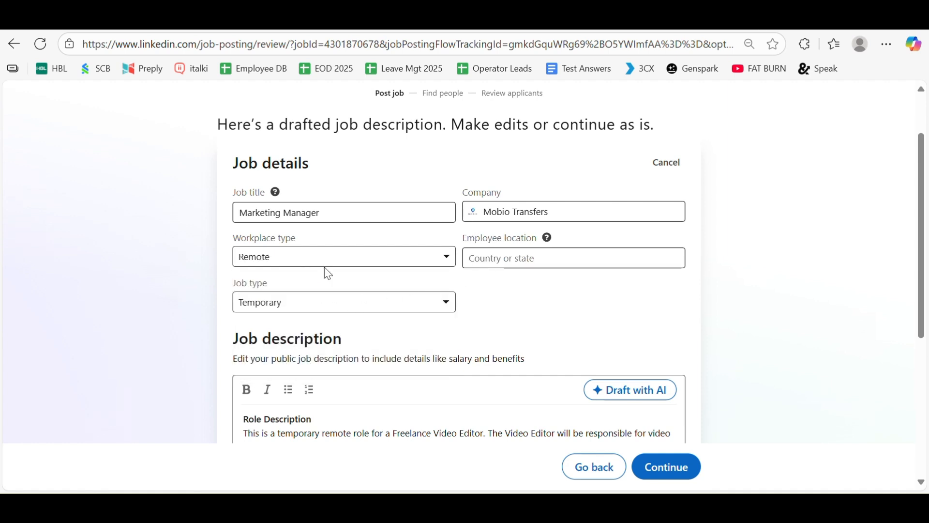
pyautogui.click(546, 260)
pyautogui.click(310, 258)
pyautogui.click(256, 362)
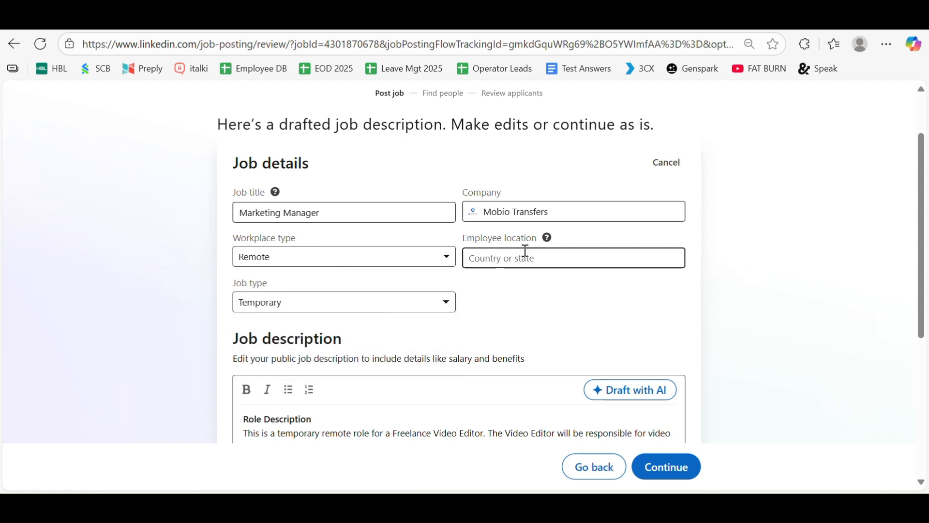
# Change the employee location to United Arab Emirates.
pyautogui.click(529, 262)
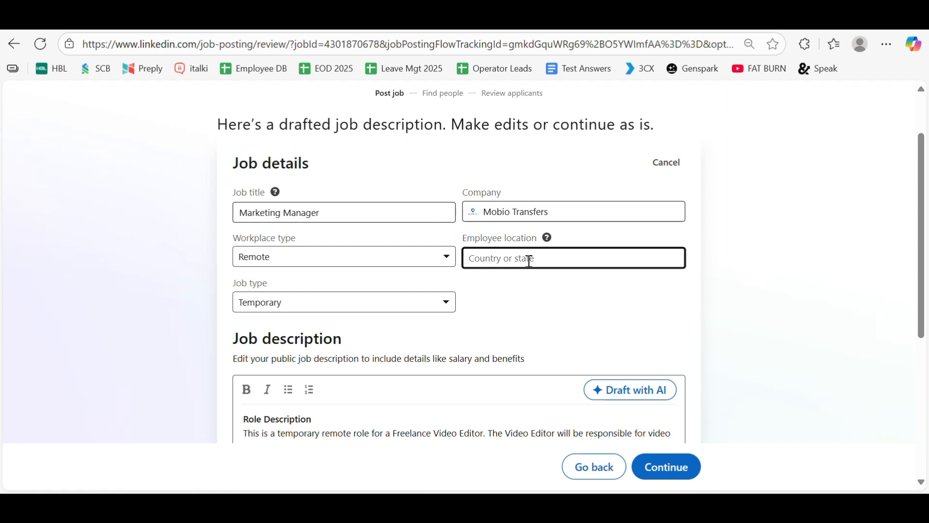
pyautogui.write('Uni')
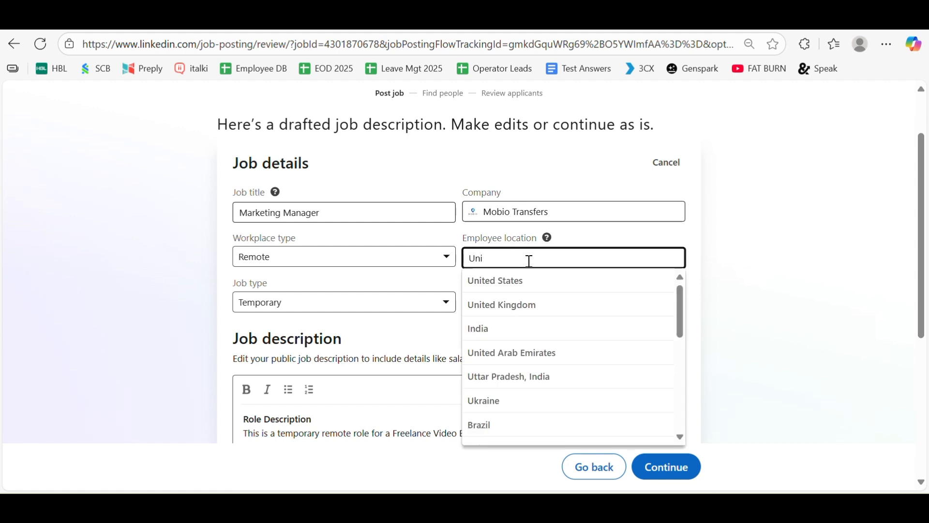
pyautogui.write('test')
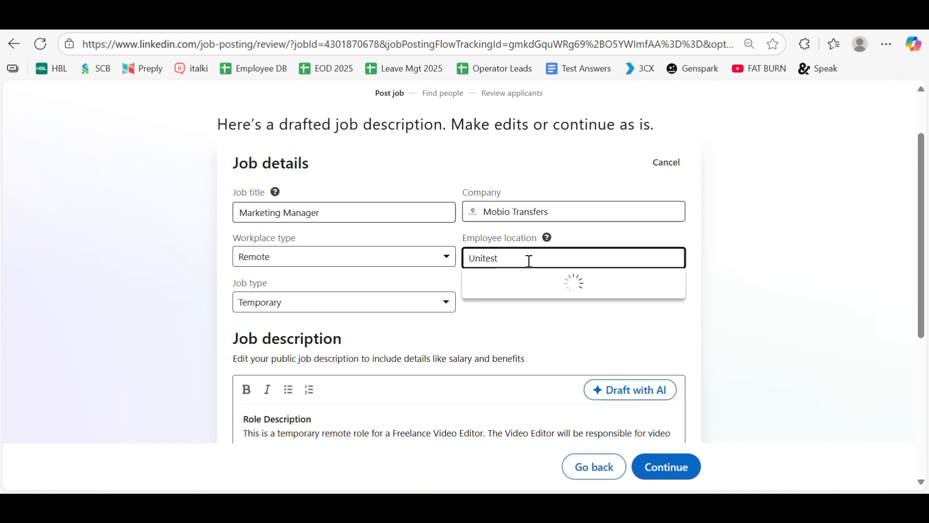
pyautogui.press('BackSpace')
pyautogui.press('BackSpace')
pyautogui.write('d')
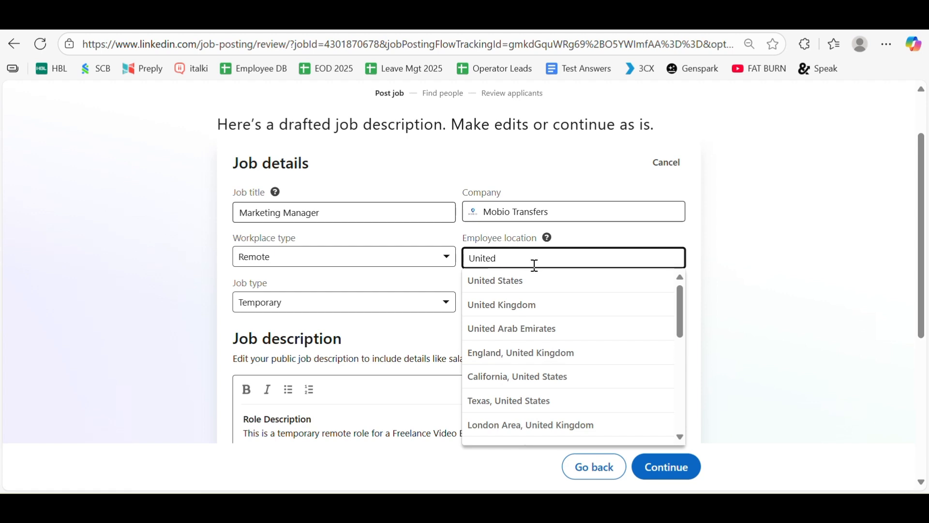
pyautogui.click(529, 329)
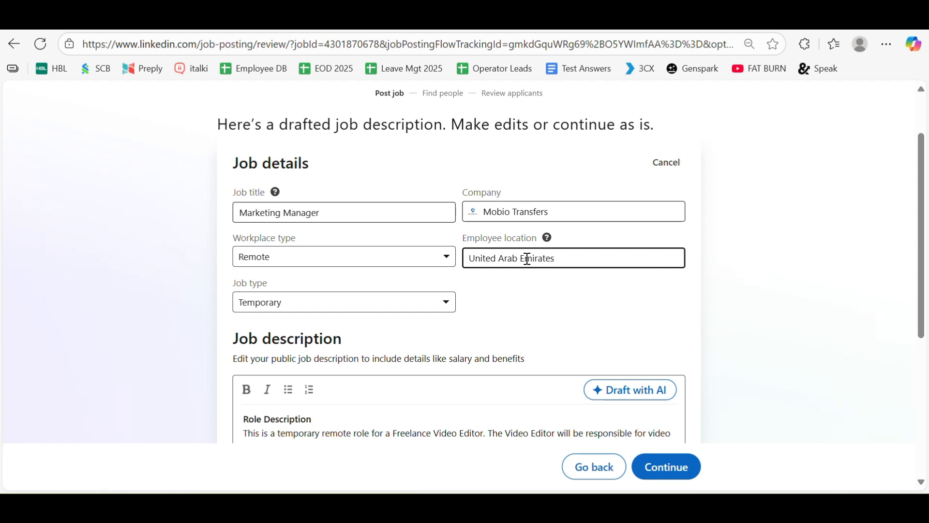
pyautogui.click(421, 260)
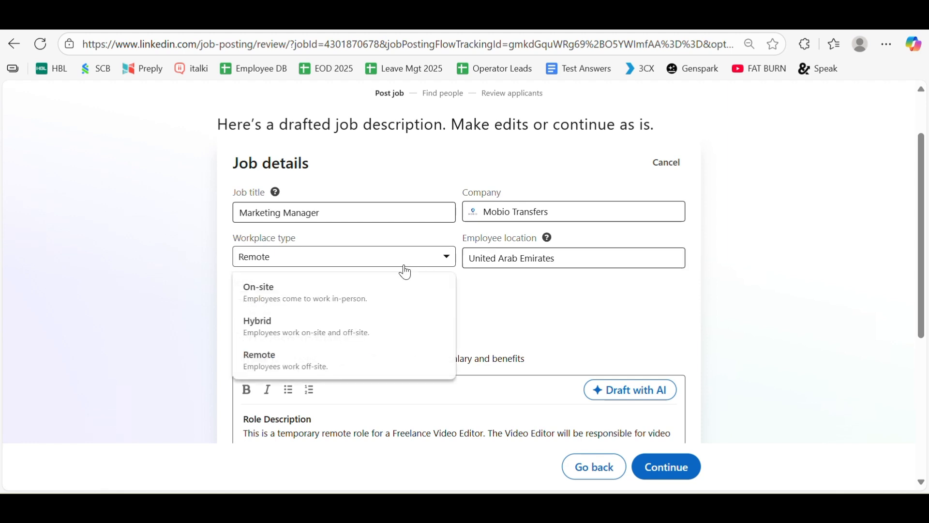
pyautogui.click(304, 295)
pyautogui.click(512, 259)
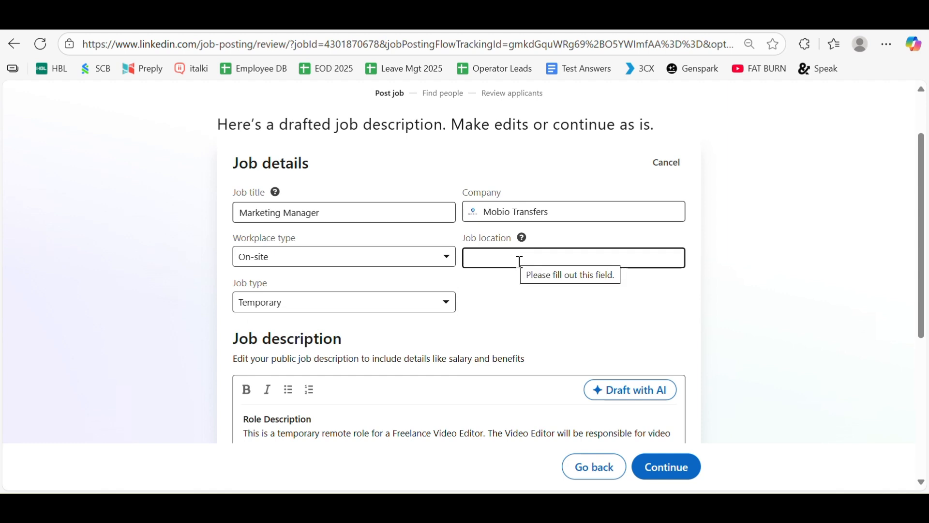
pyautogui.click(521, 262)
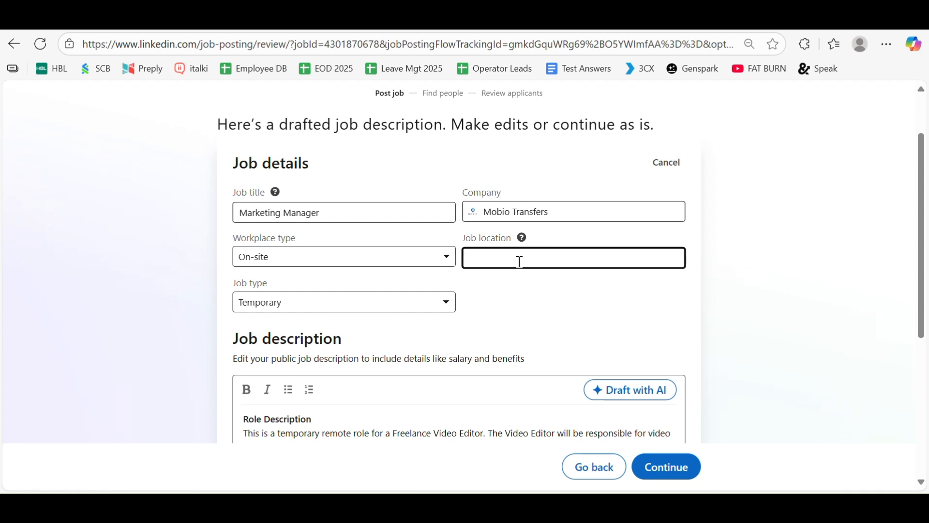
pyautogui.write('U')
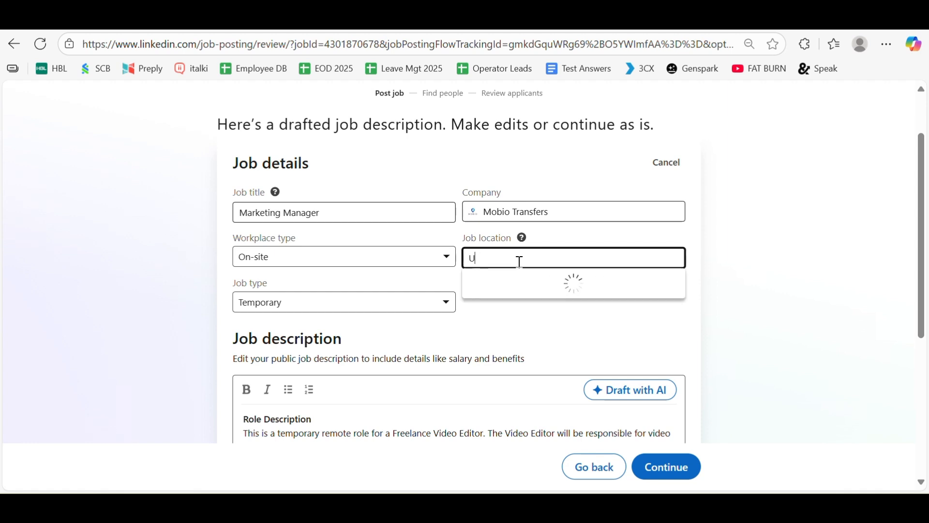
pyautogui.press('BackSpace')
pyautogui.write('Austra')
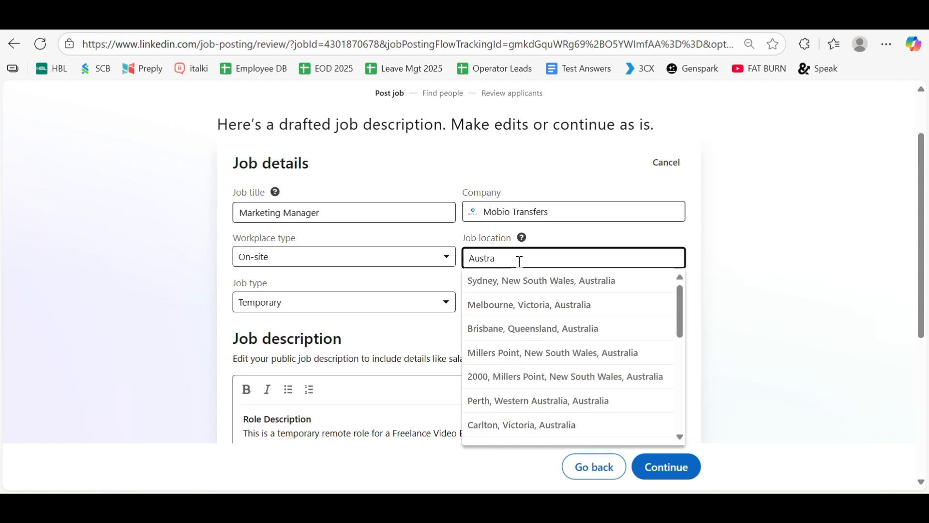
pyautogui.click(524, 288)
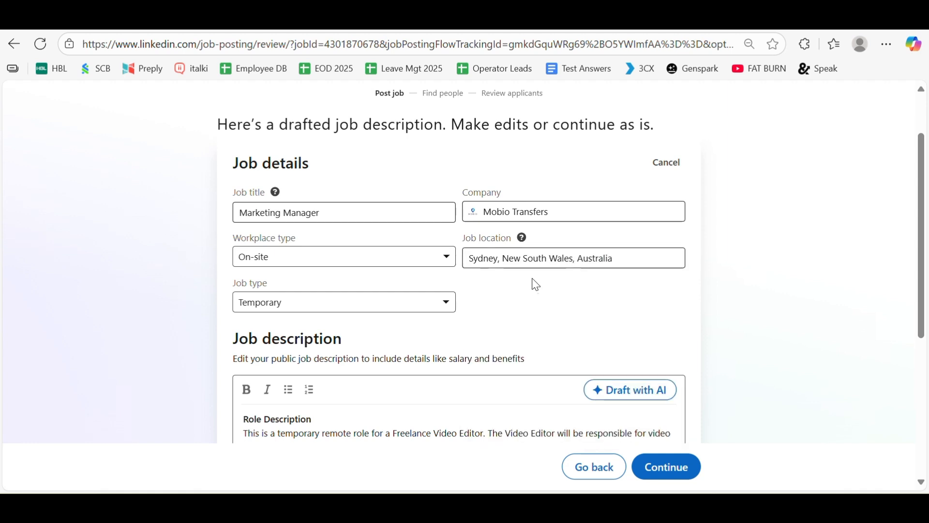
pyautogui.click(404, 269)
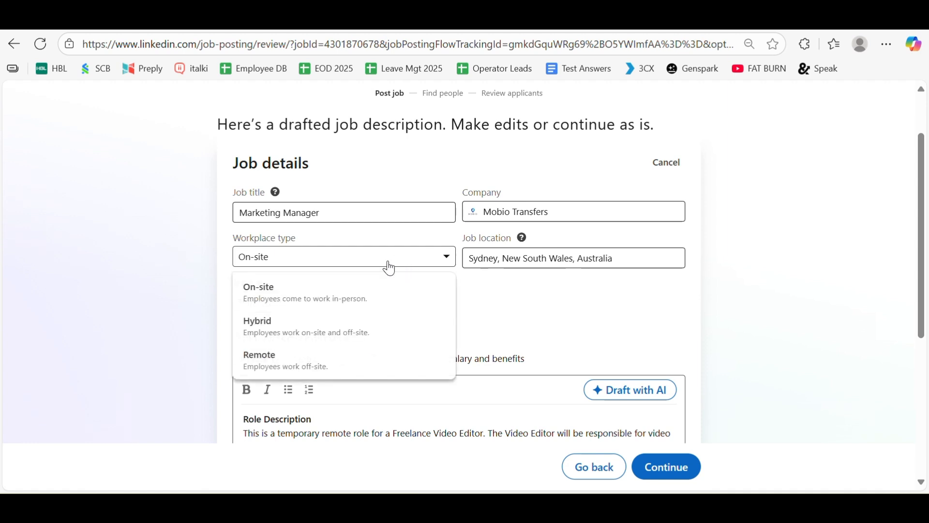
pyautogui.click(281, 354)
pyautogui.click(508, 252)
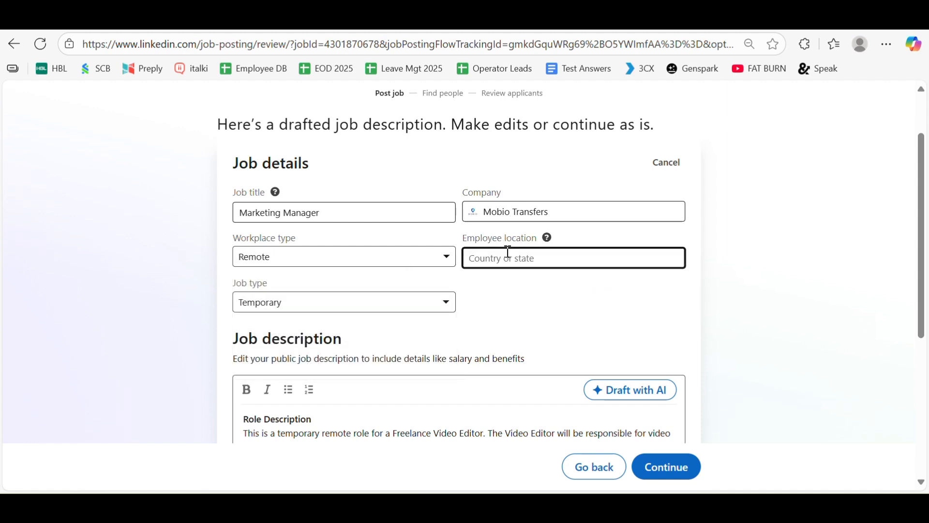
pyautogui.write('Unit')
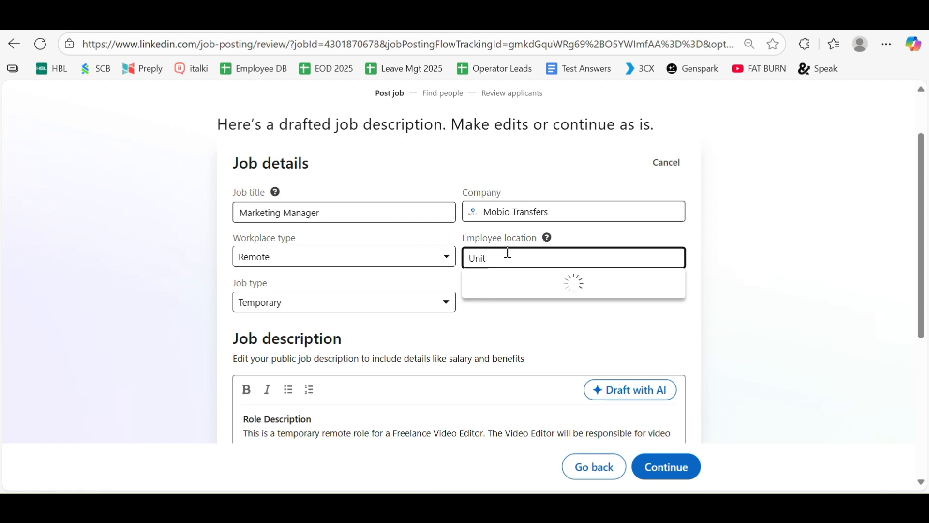
pyautogui.click(538, 328)
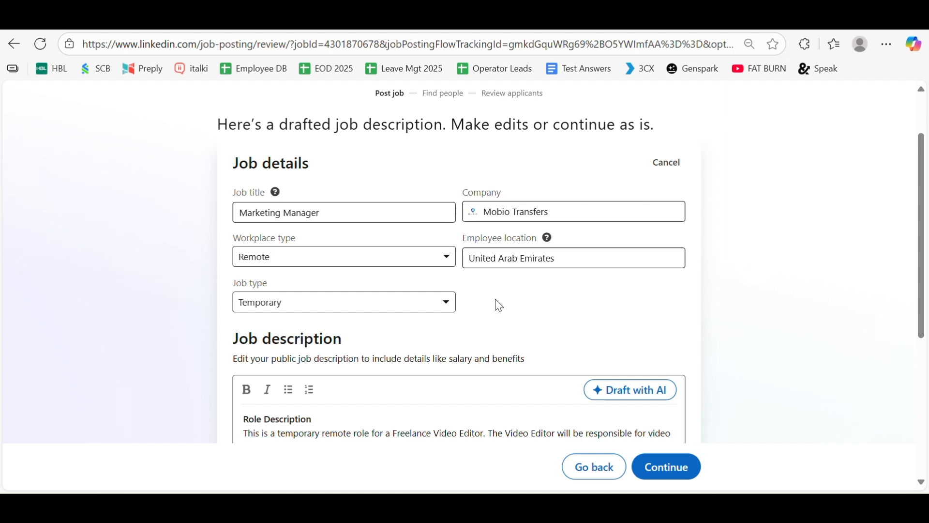
pyautogui.click(495, 258)
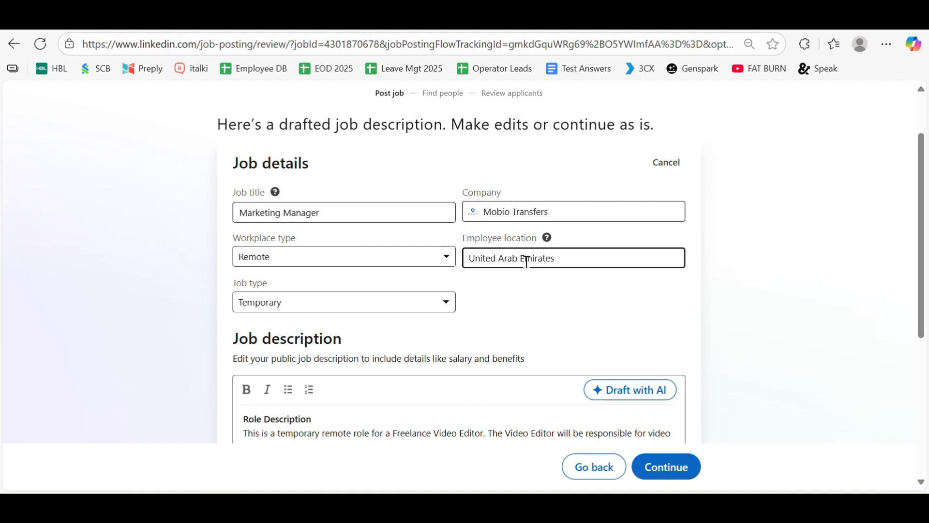
pyautogui.click(515, 280)
pyautogui.scroll(-3, 460, 297)
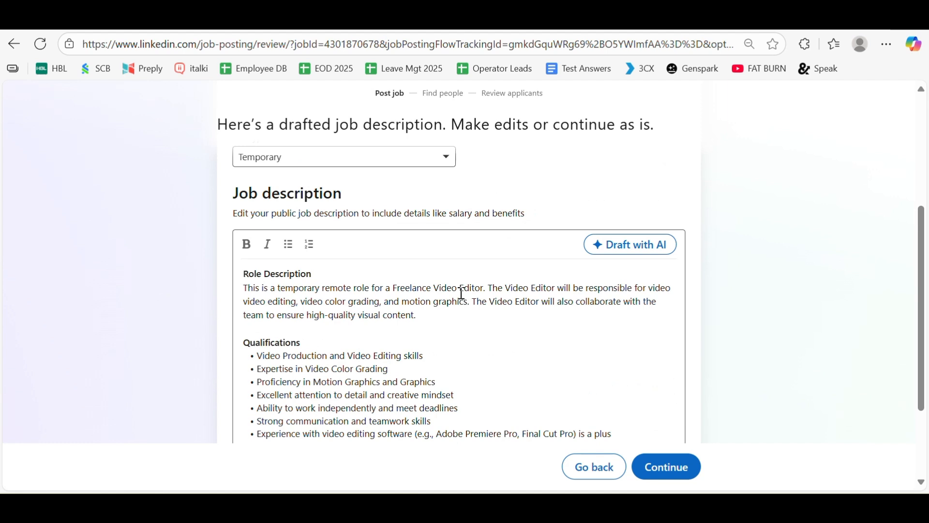
pyautogui.scroll(3, 460, 296)
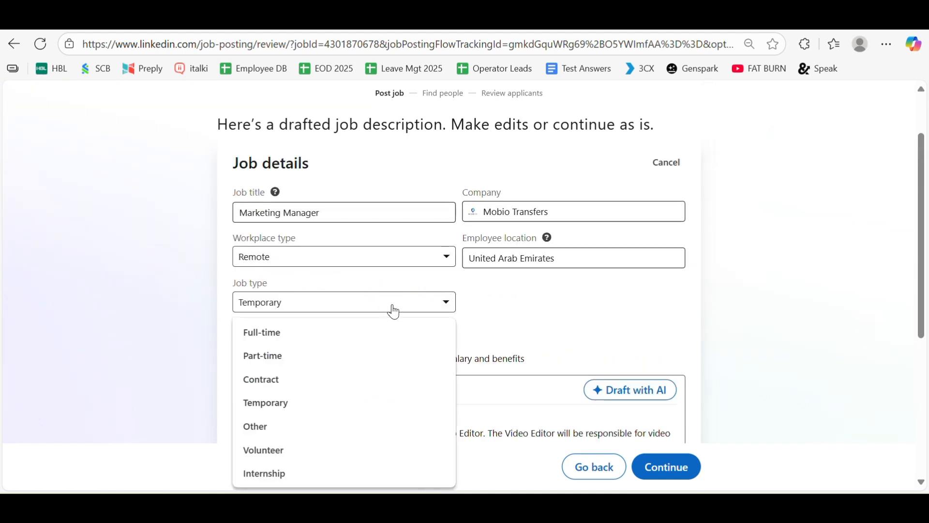
# Set the job type to Contract.
pyautogui.click(270, 382)
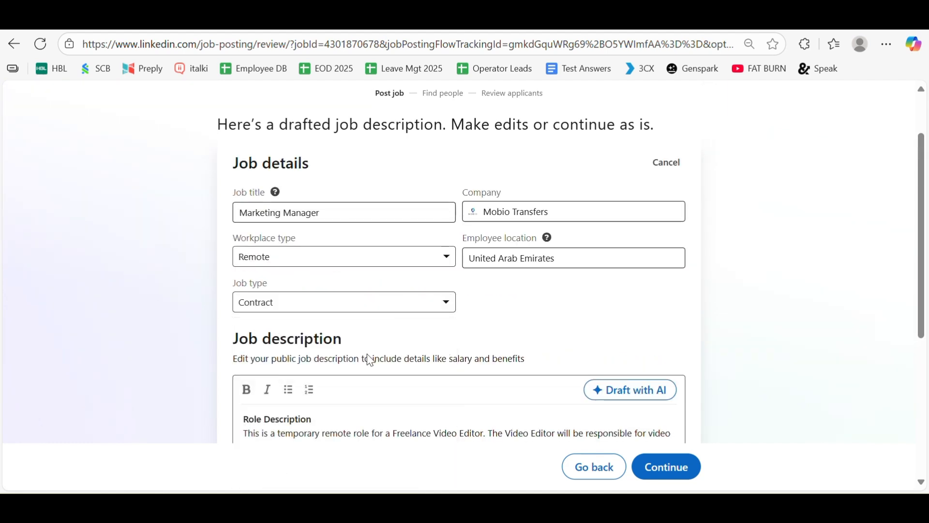
pyautogui.scroll(-3, 442, 332)
pyautogui.scroll(-2, 445, 332)
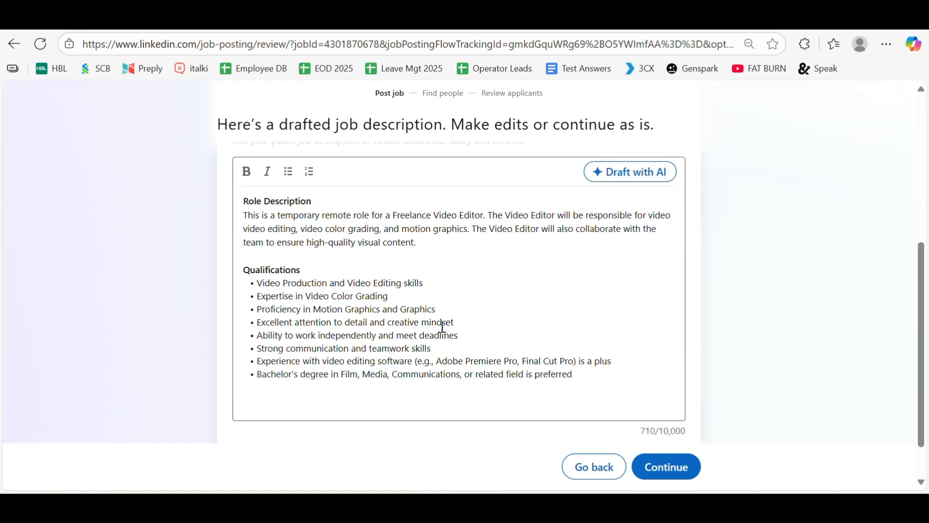
pyautogui.scroll(2, 443, 327)
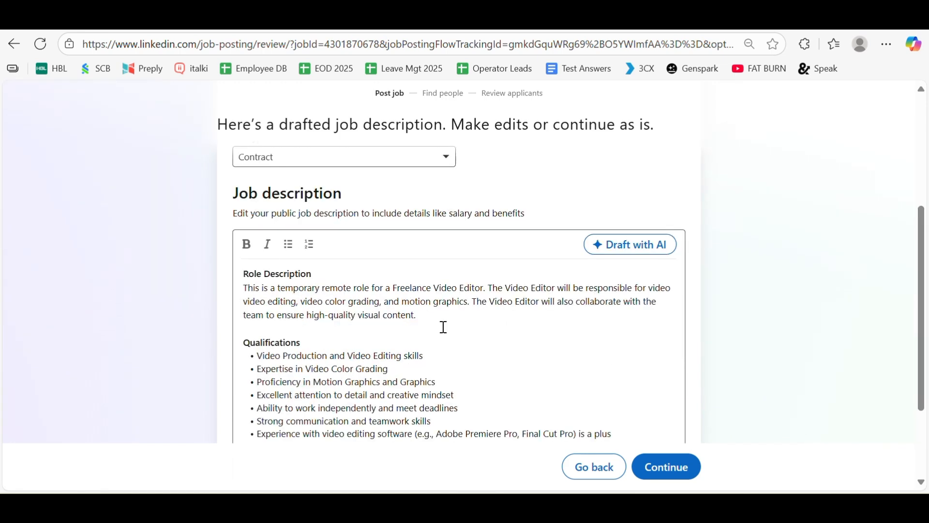
# Regenerate the job description with Draft with AI and review the new text.
pyautogui.click(633, 250)
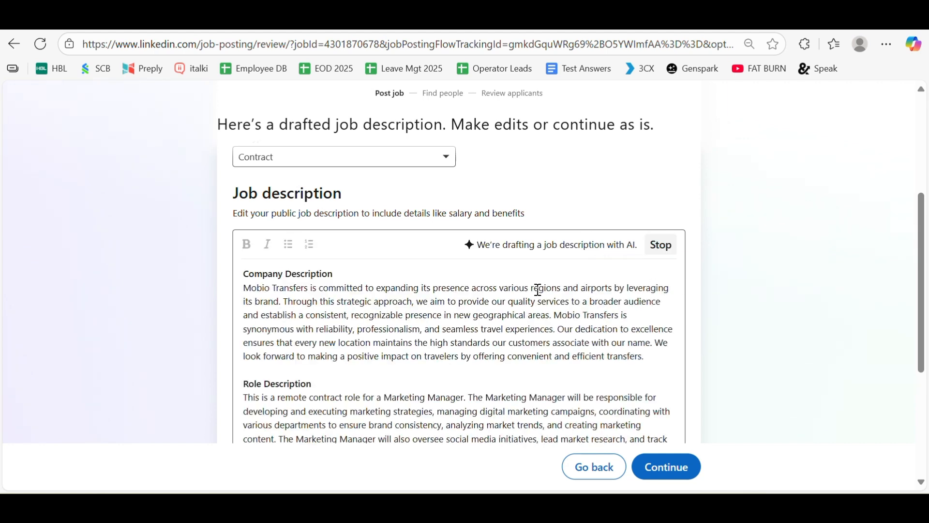
pyautogui.scroll(-3, 539, 291)
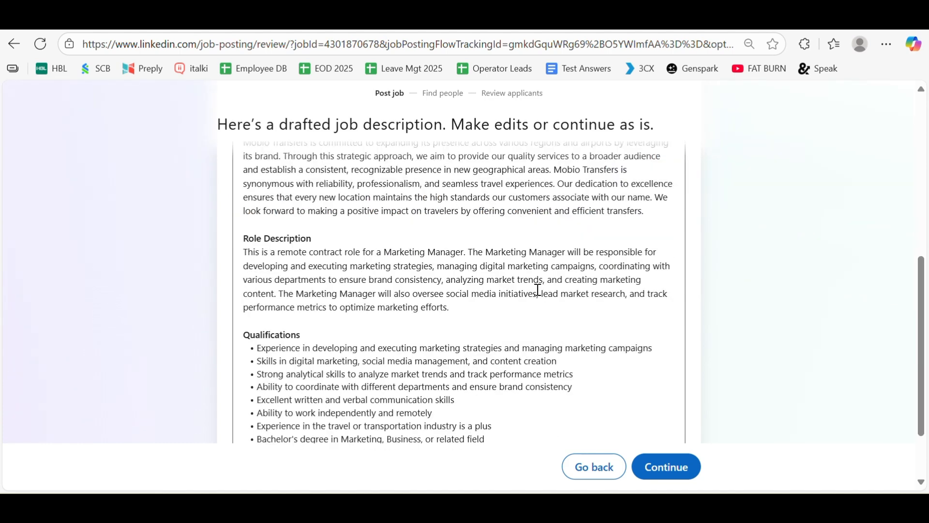
pyautogui.scroll(-1, 538, 290)
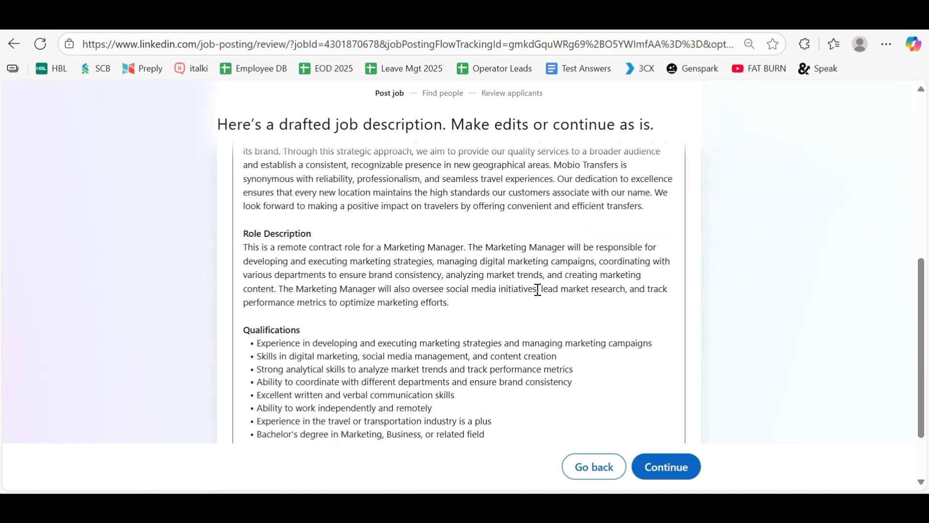
pyautogui.scroll(-2, 537, 290)
pyautogui.scroll(2, 538, 289)
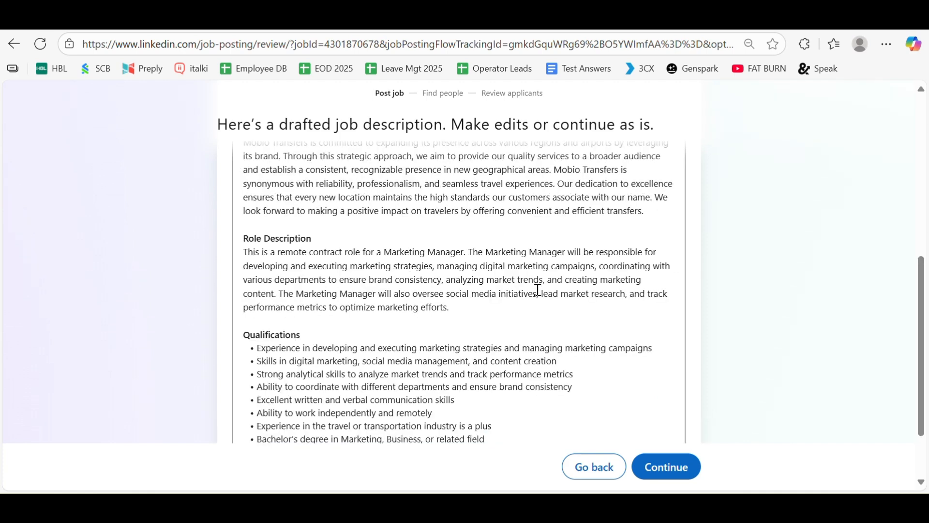
pyautogui.scroll(-2, 513, 289)
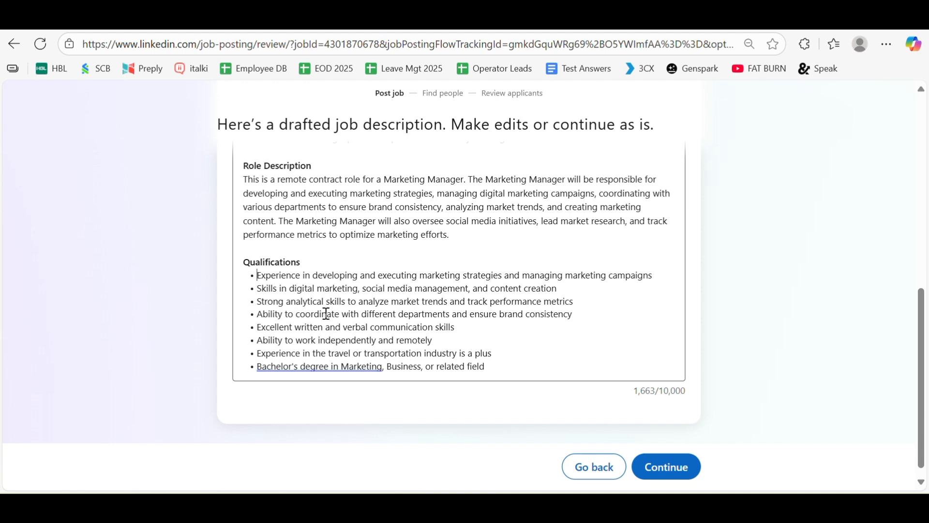
pyautogui.write('6 t')
pyautogui.write('o 8 year')
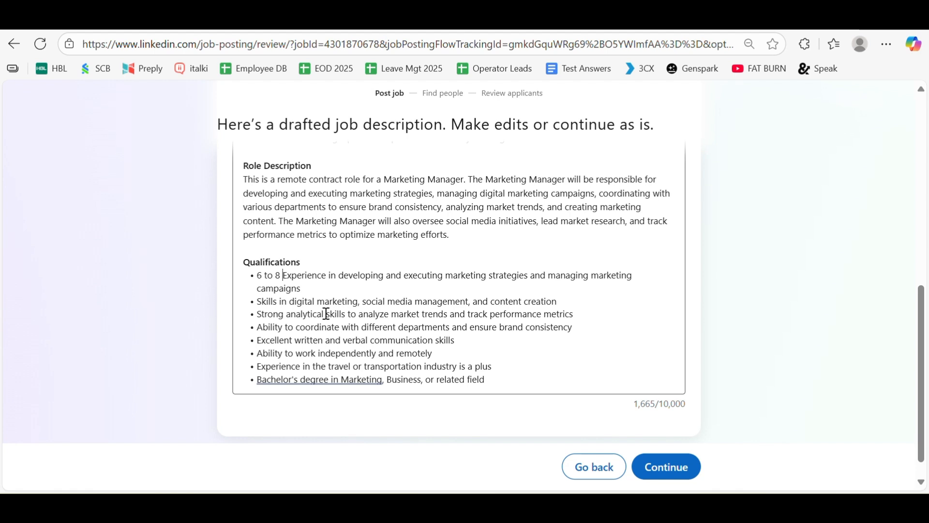
pyautogui.write('s')
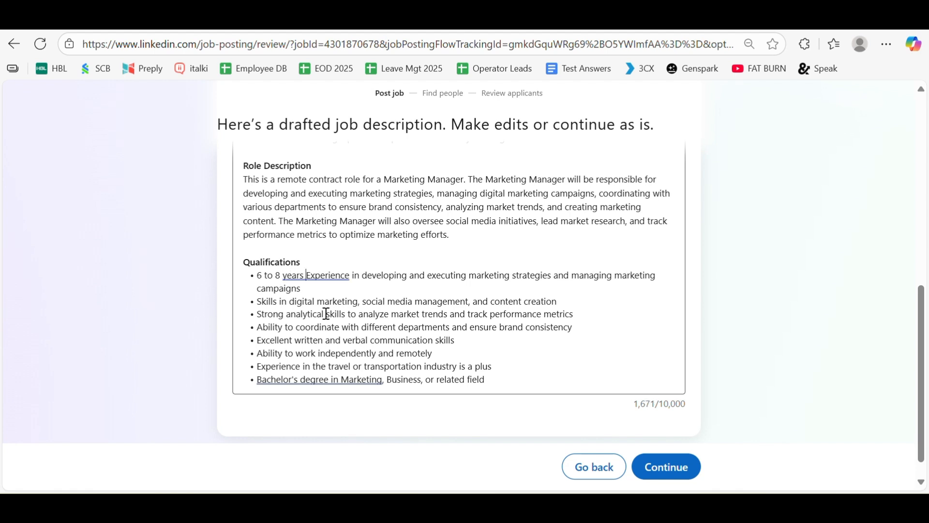
pyautogui.press('Delete')
pyautogui.write('e')
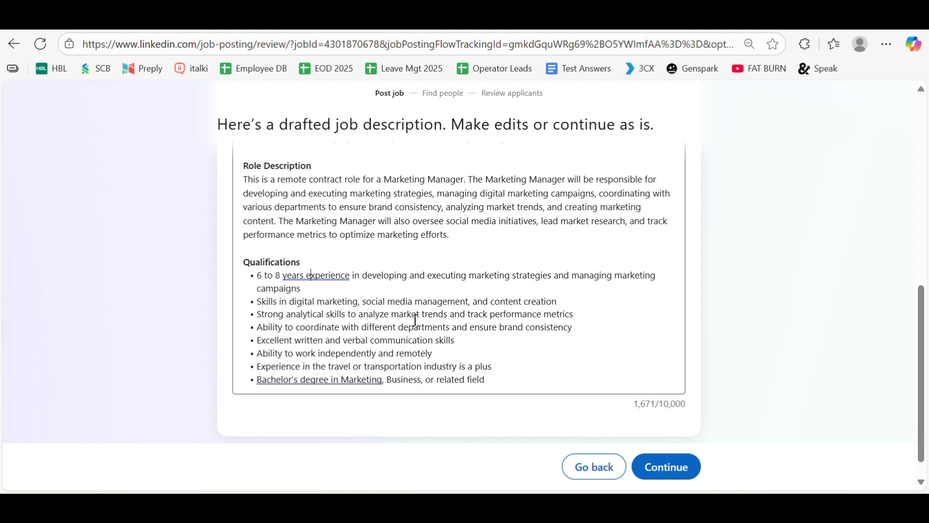
pyautogui.click(318, 278)
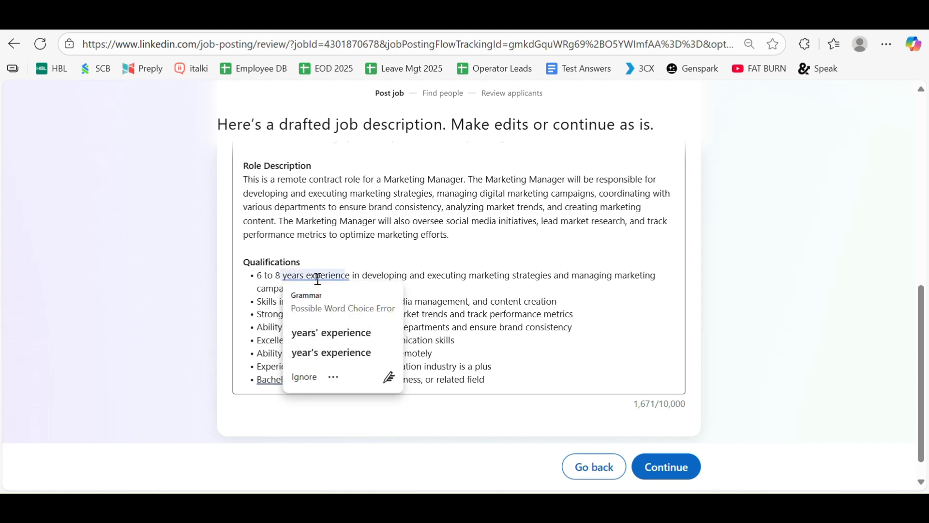
pyautogui.click(326, 333)
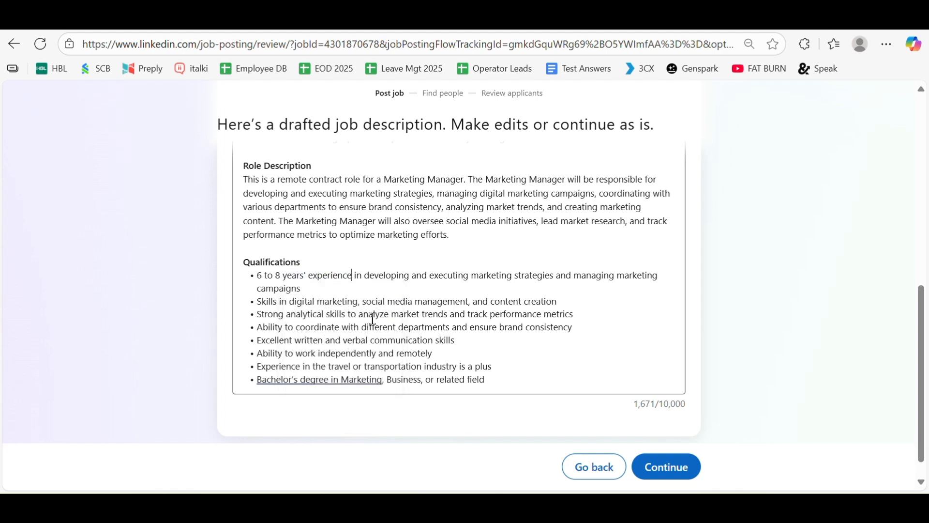
pyautogui.click(321, 379)
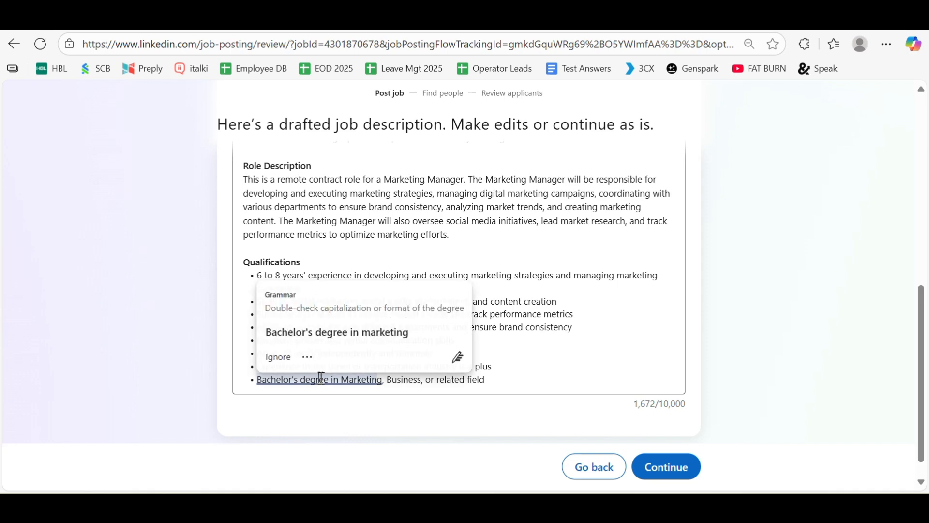
pyautogui.click(363, 332)
pyautogui.scroll(5, 452, 326)
pyautogui.scroll(-3, 452, 326)
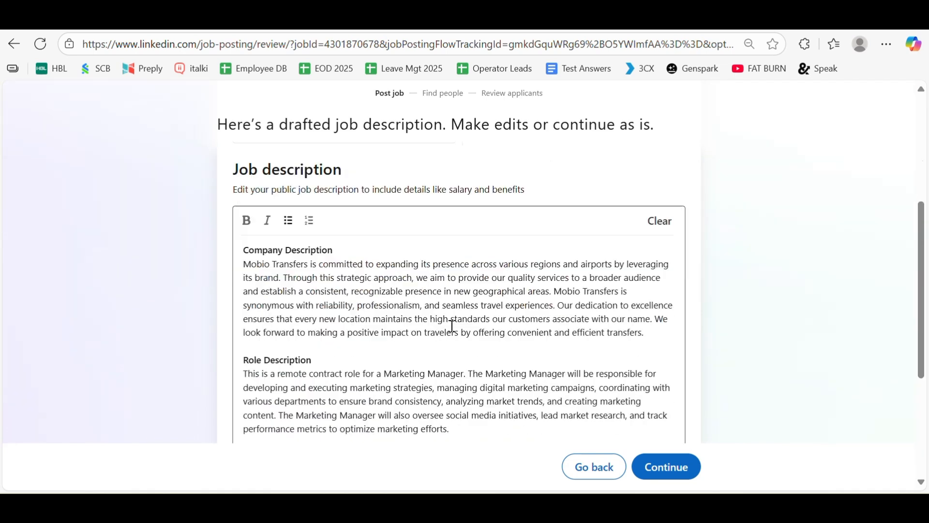
pyautogui.scroll(-1, 452, 326)
pyautogui.scroll(1, 452, 326)
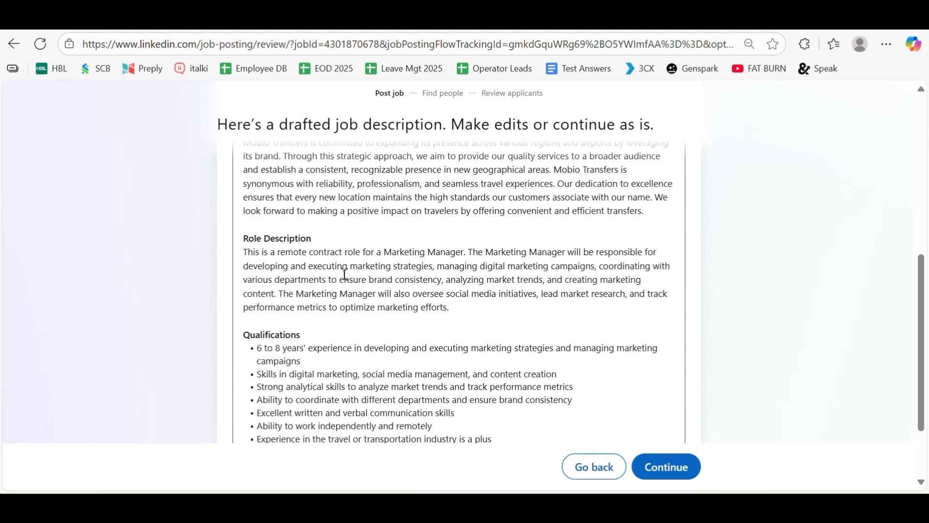
pyautogui.scroll(1, 345, 275)
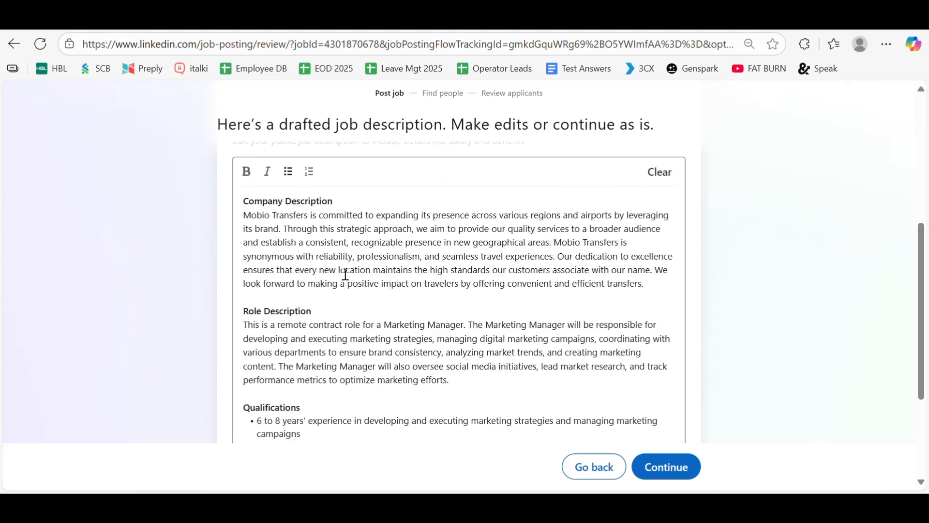
pyautogui.scroll(-2, 345, 274)
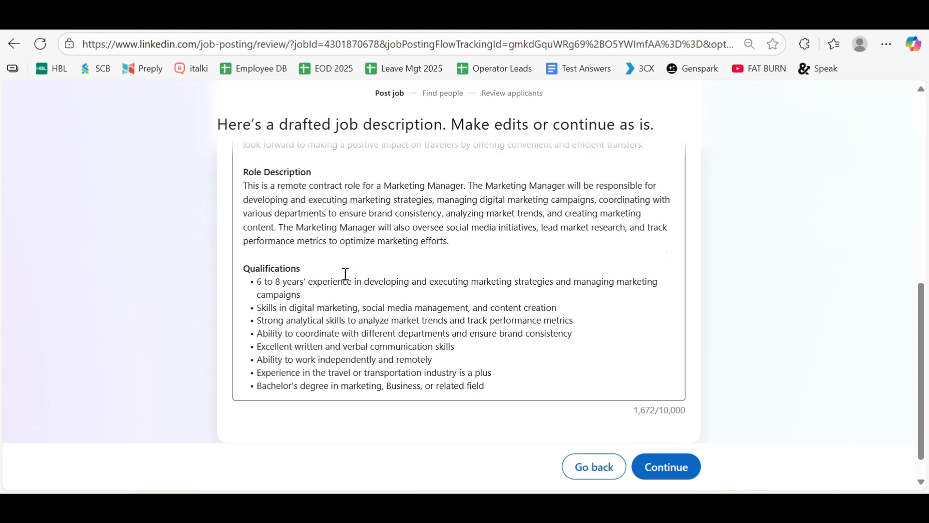
pyautogui.scroll(5, 345, 274)
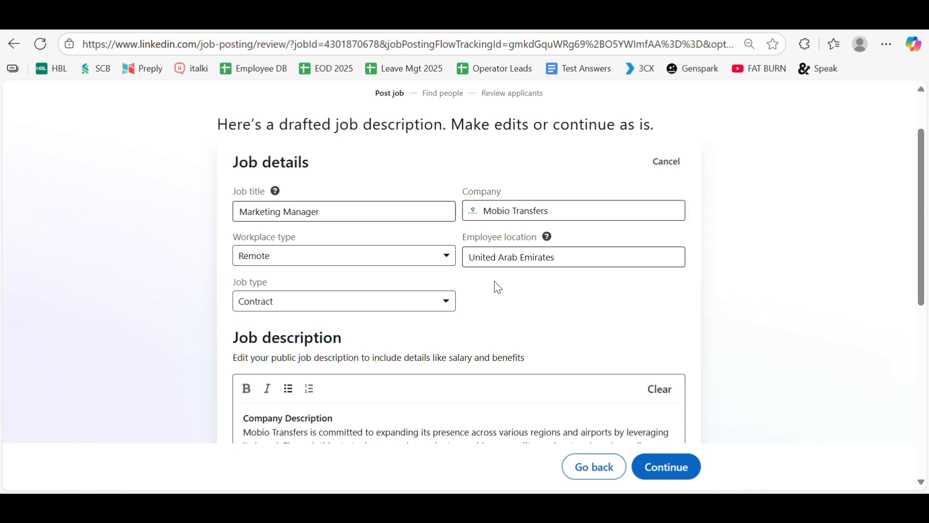
pyautogui.scroll(-6, 489, 281)
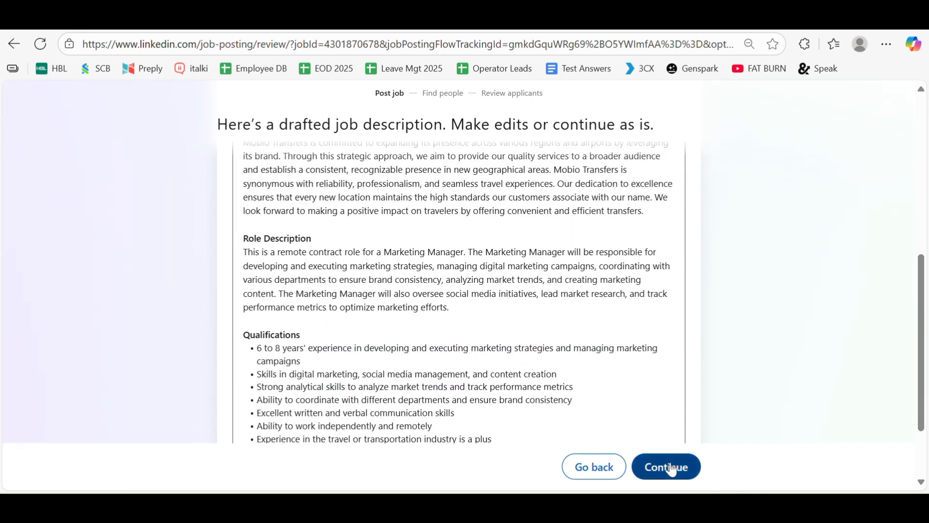
# Review the job settings and open the Bachelor's Degree screening question for editing.
pyautogui.scroll(6, 670, 464)
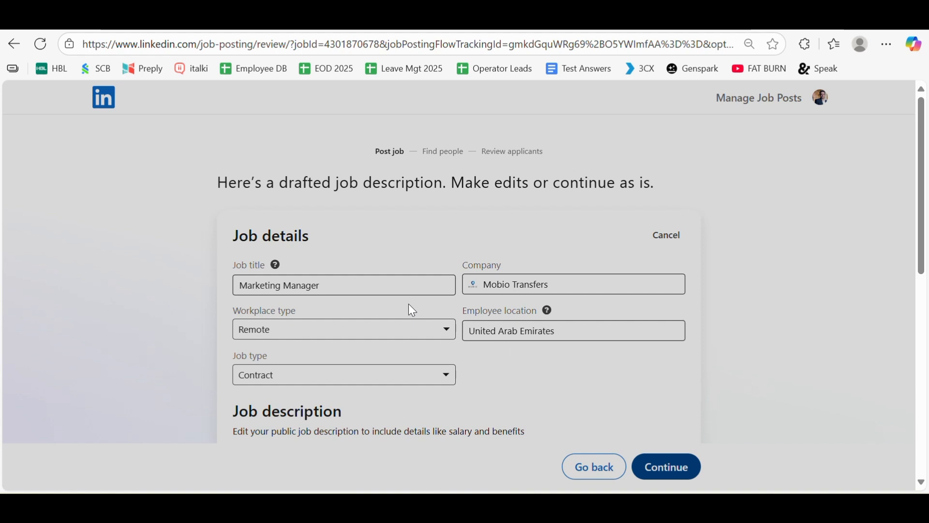
pyautogui.scroll(-2, 498, 256)
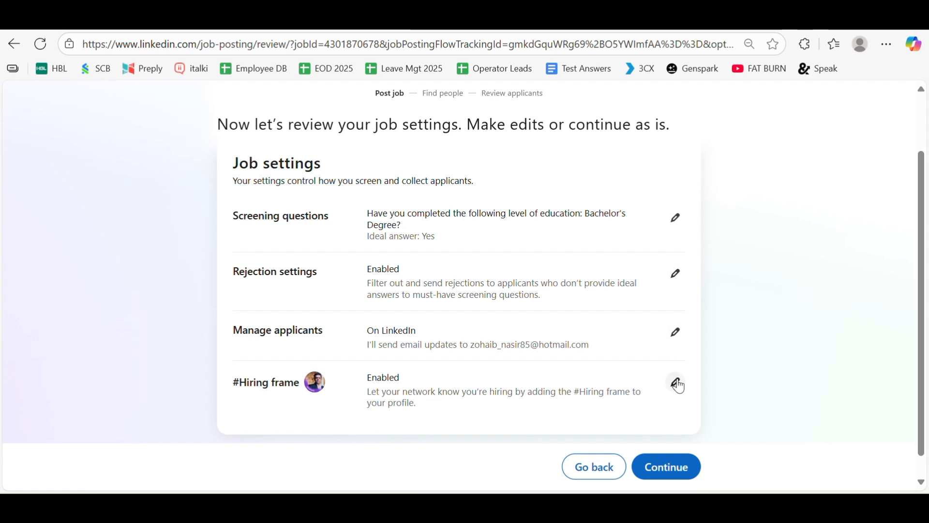
pyautogui.click(677, 219)
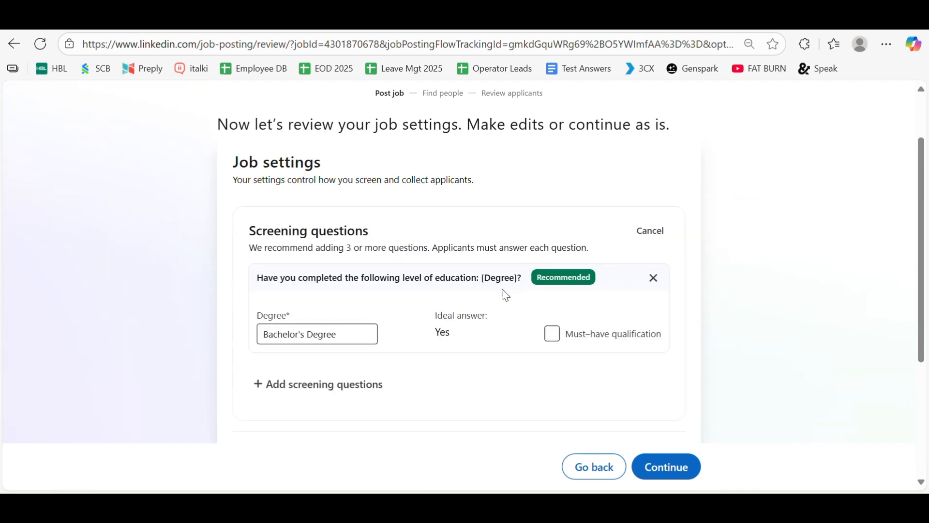
# List the addable screening question types and remove the Bachelor's Degree education question.
pyautogui.scroll(-2, 506, 295)
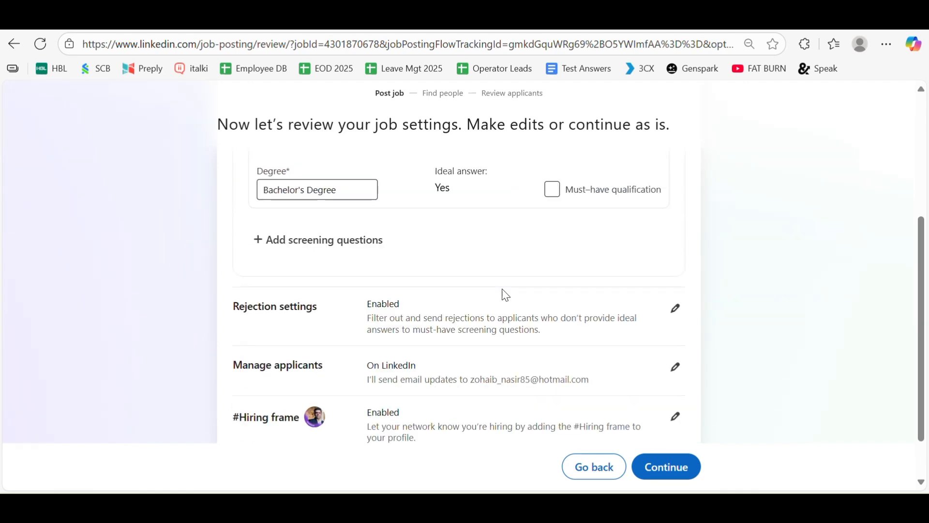
pyautogui.scroll(-2, 506, 294)
pyautogui.scroll(4, 504, 294)
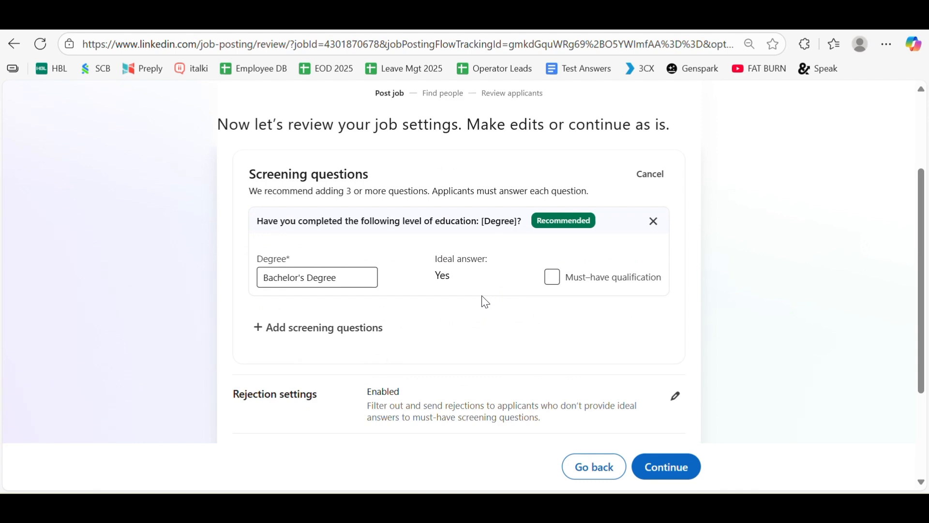
pyautogui.click(339, 328)
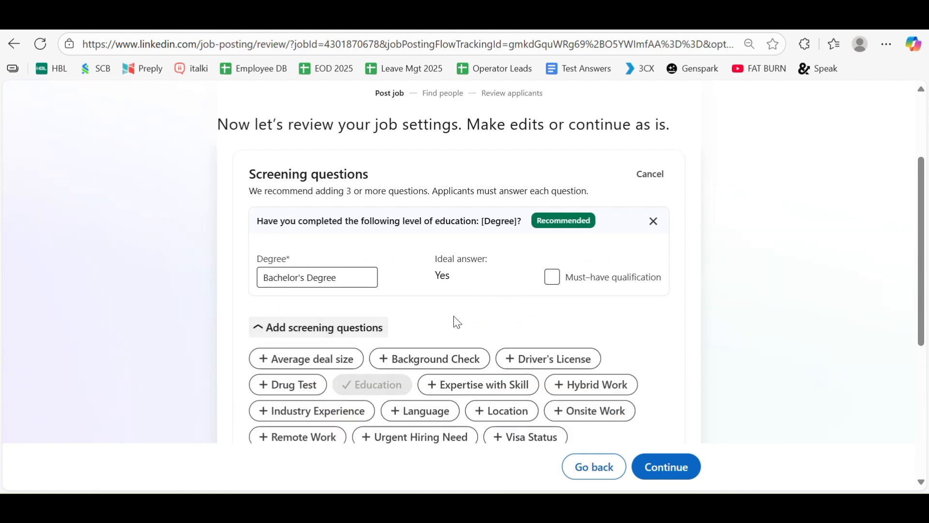
pyautogui.scroll(2, 458, 321)
pyautogui.scroll(-4, 457, 321)
pyautogui.scroll(2, 486, 312)
pyautogui.click(654, 223)
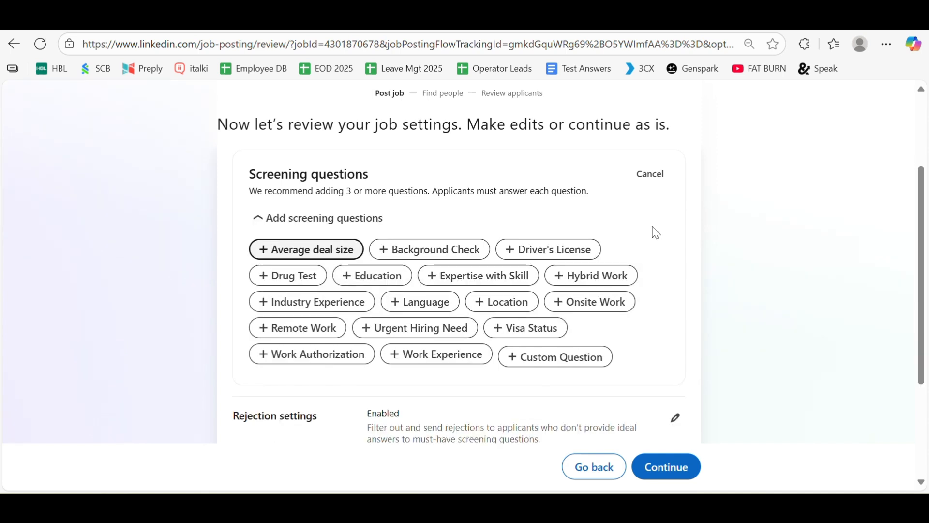
# Add the custom question 'Do you have a Masters Degree ?' with a Yes/No response and ideal answer Yes.
pyautogui.click(591, 359)
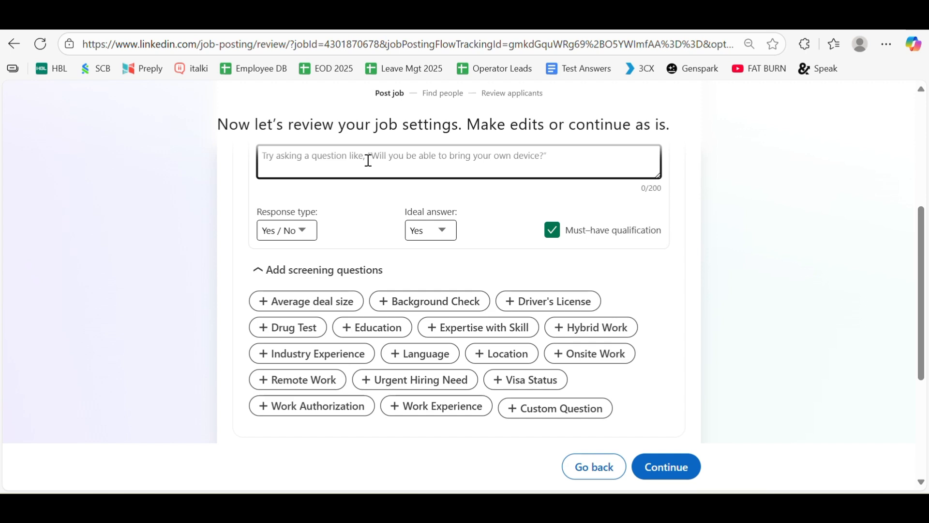
pyautogui.write('Do you have ')
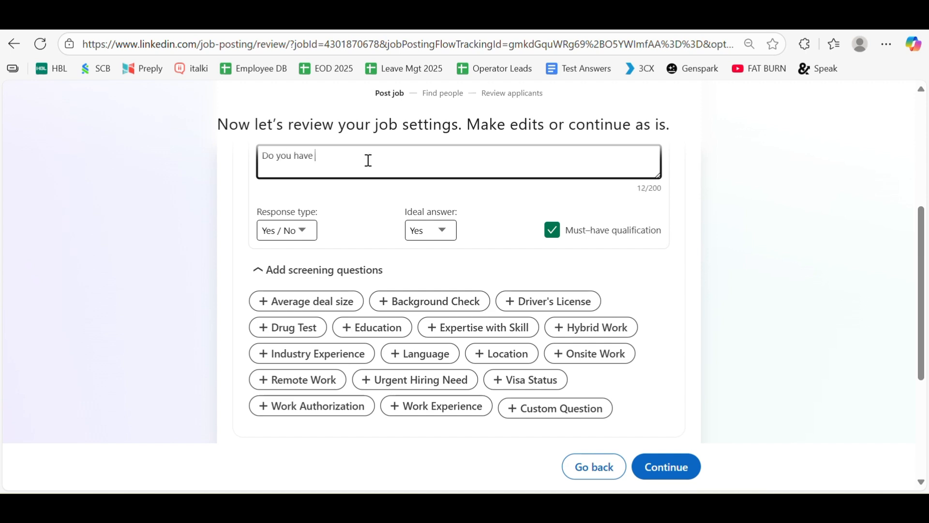
pyautogui.write('a Masters Degrees')
pyautogui.click(286, 231)
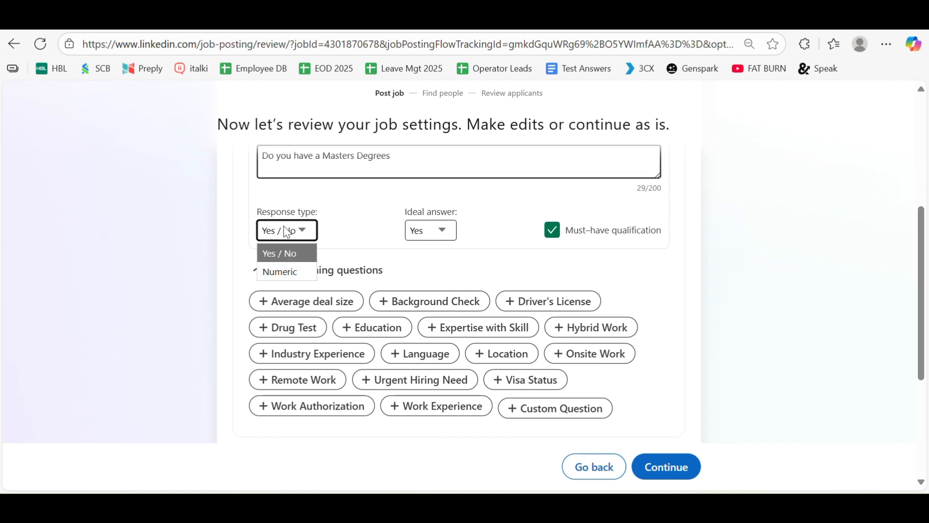
pyautogui.click(279, 254)
pyautogui.click(440, 232)
pyautogui.click(432, 253)
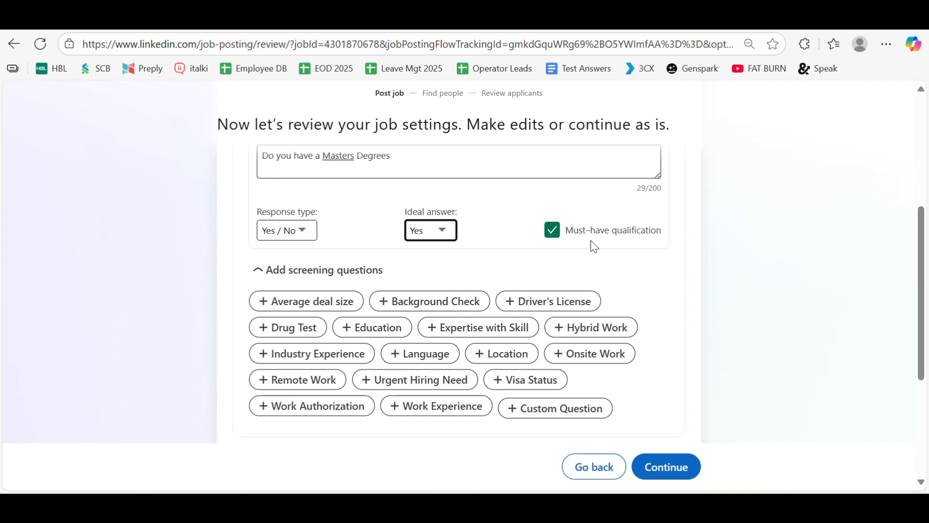
pyautogui.doubleClick(590, 232)
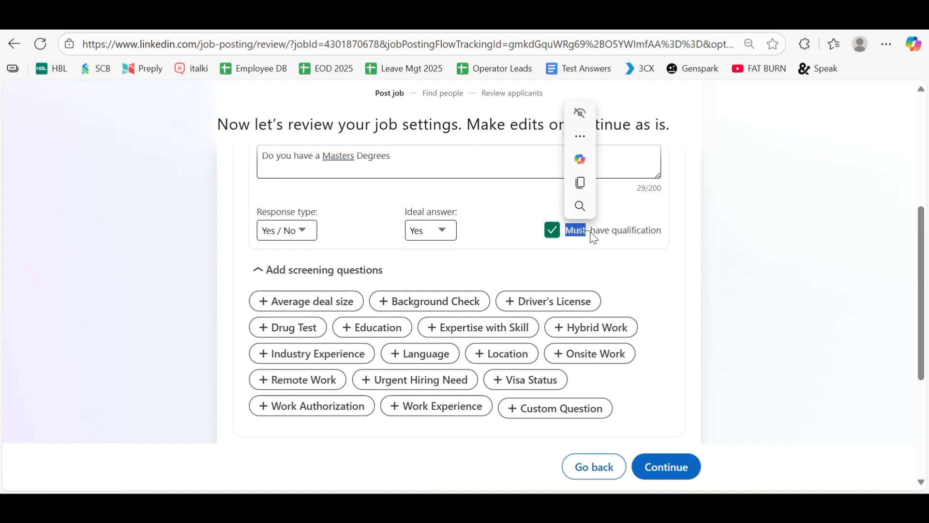
pyautogui.click(707, 242)
# Make the Masters Degree question a must-have qualification and correct its wording.
pyautogui.click(572, 235)
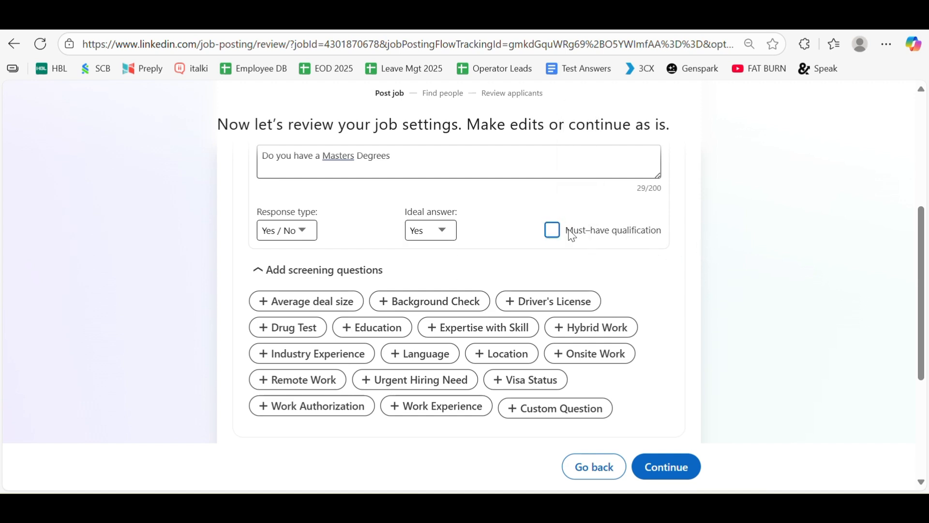
pyautogui.moveTo(924, 225); pyautogui.dragTo(925, 212)
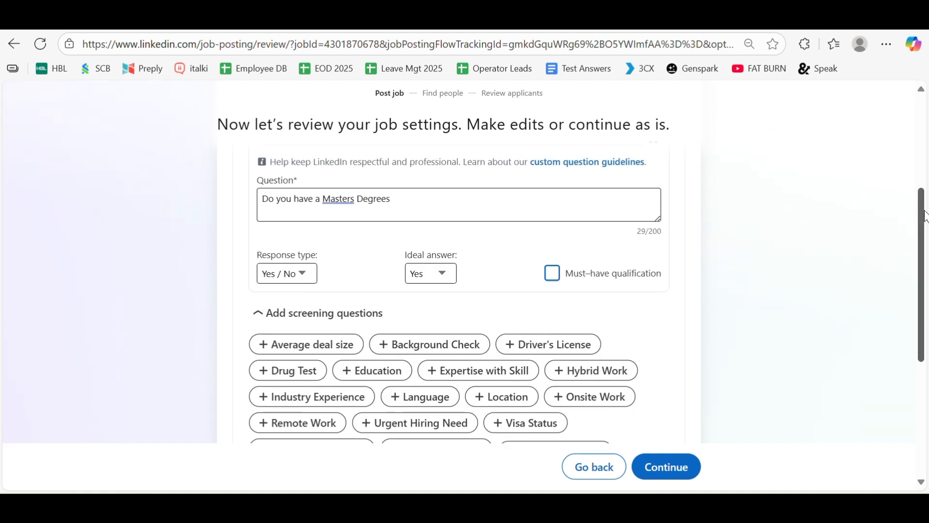
pyautogui.click(557, 277)
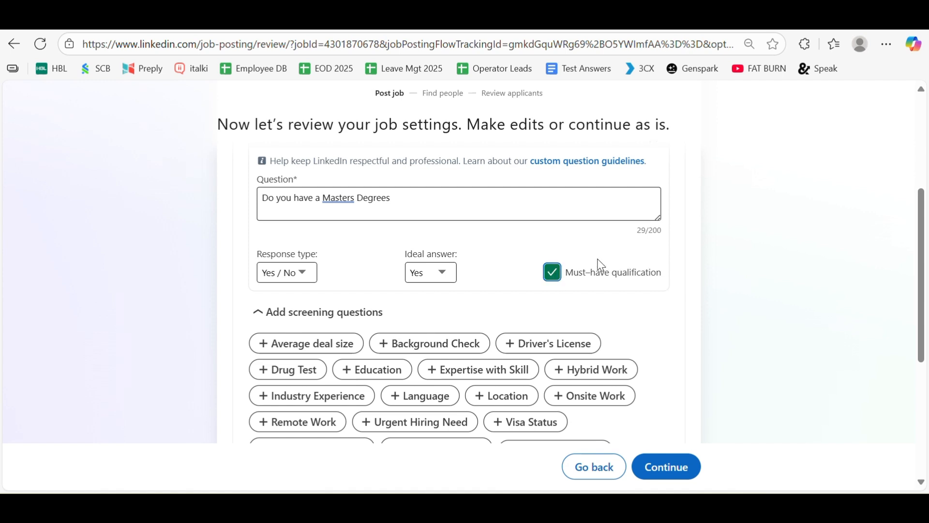
pyautogui.scroll(-1, 597, 263)
pyautogui.scroll(2, 452, 235)
pyautogui.click(456, 270)
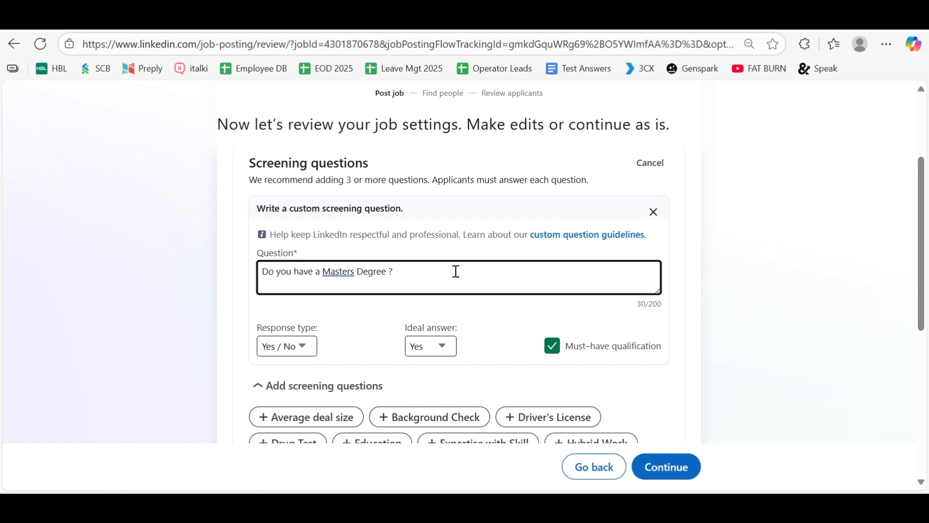
pyautogui.scroll(-3, 456, 271)
pyautogui.scroll(-2, 556, 386)
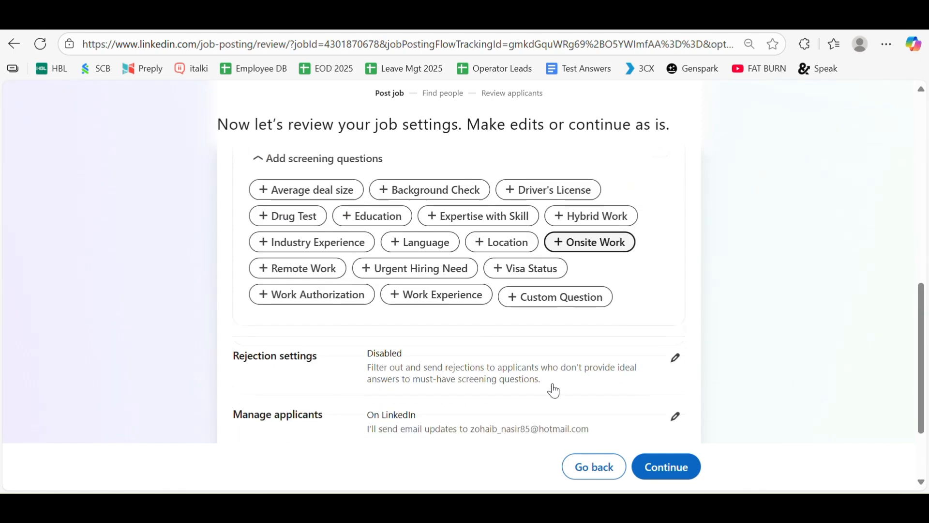
pyautogui.click(560, 314)
# Ask 'How many years of experience do you have ?' as a Numeric question with minimum answer 7.
pyautogui.scroll(3, 484, 324)
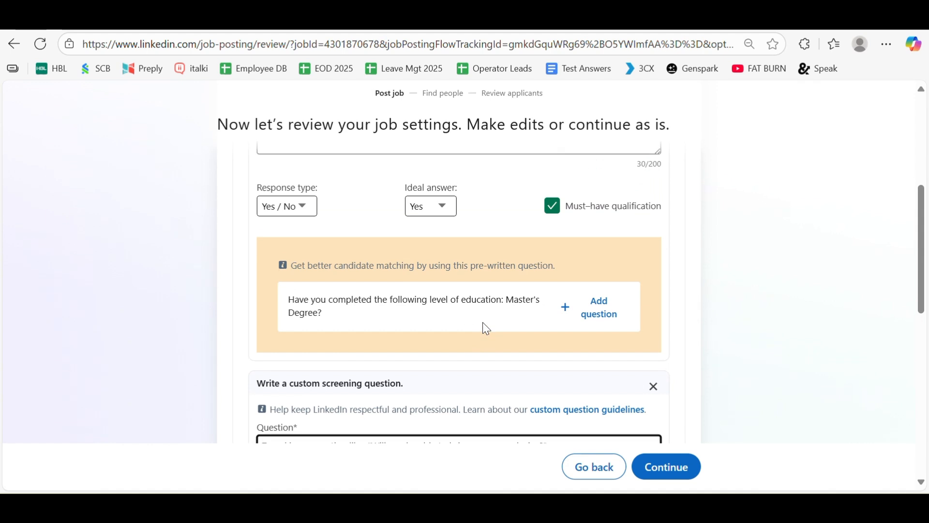
pyautogui.scroll(1, 485, 315)
pyautogui.scroll(-2, 485, 316)
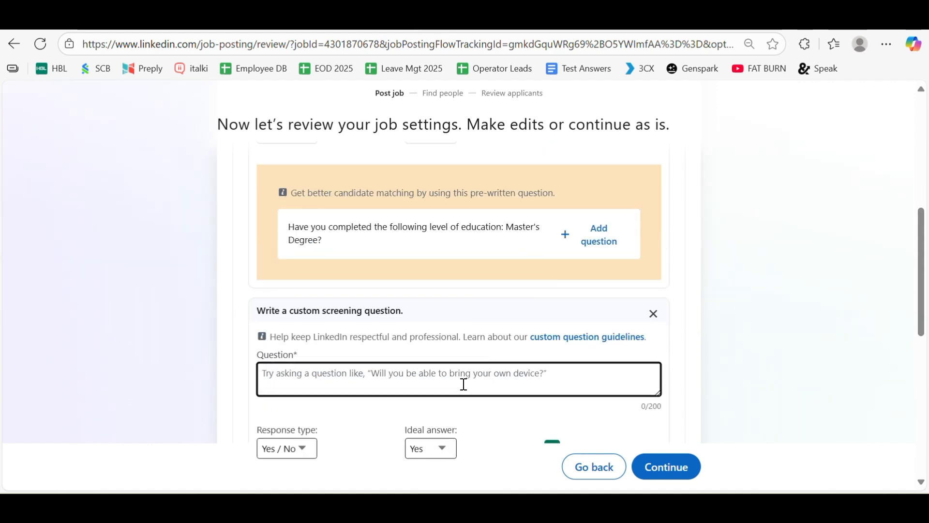
pyautogui.write('How many')
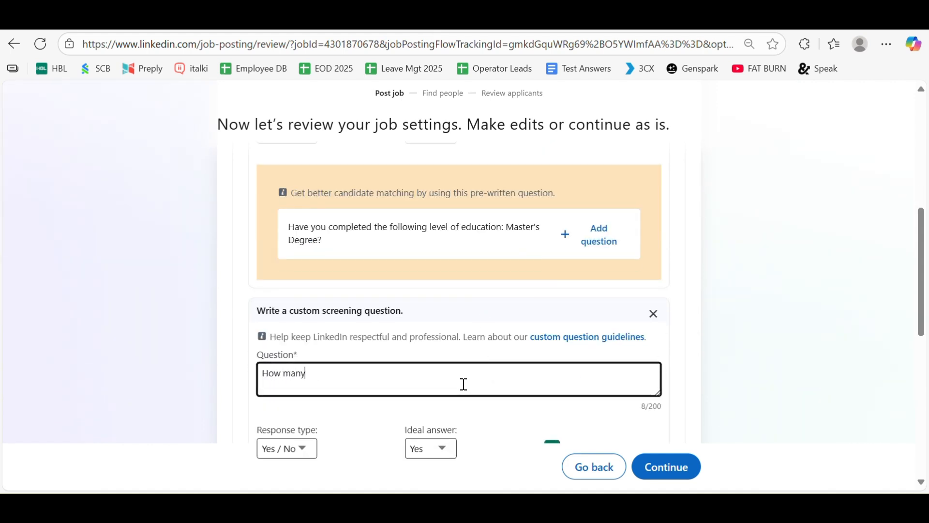
pyautogui.write(' years of ')
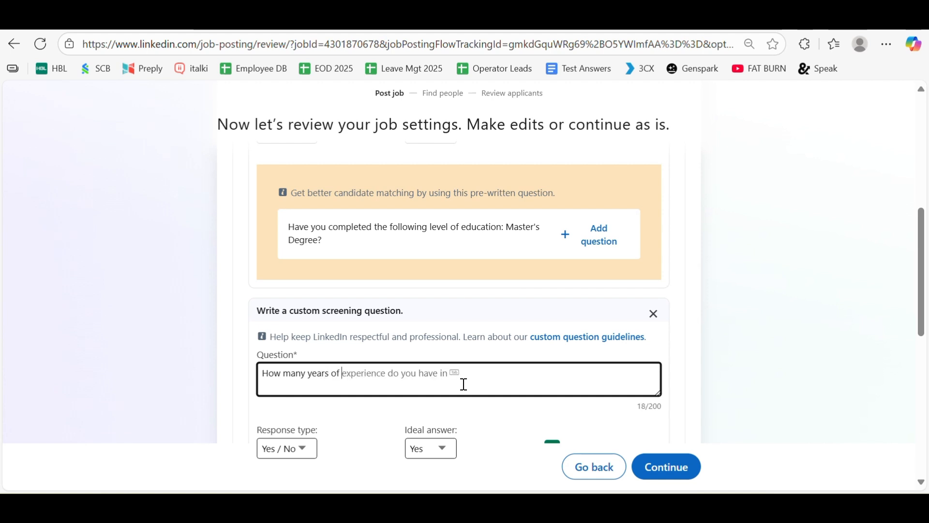
pyautogui.write('experience d')
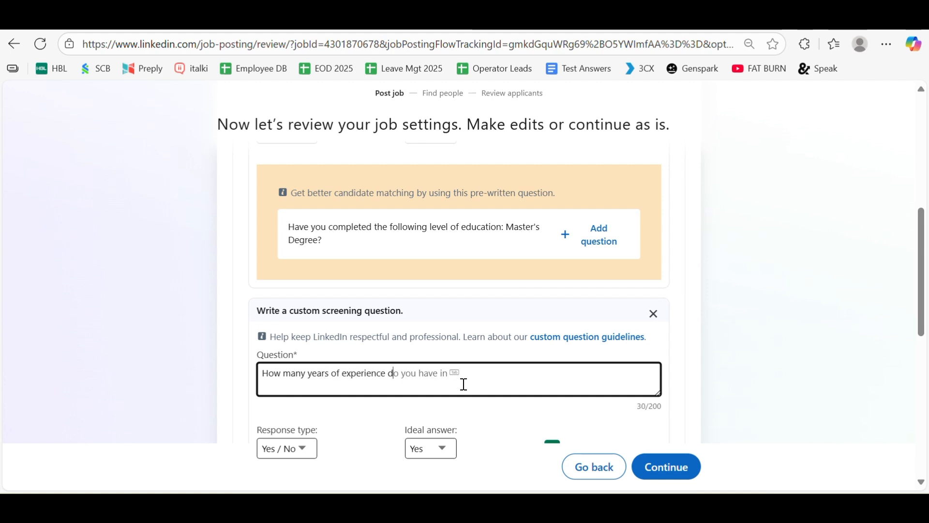
pyautogui.write('o you have ')
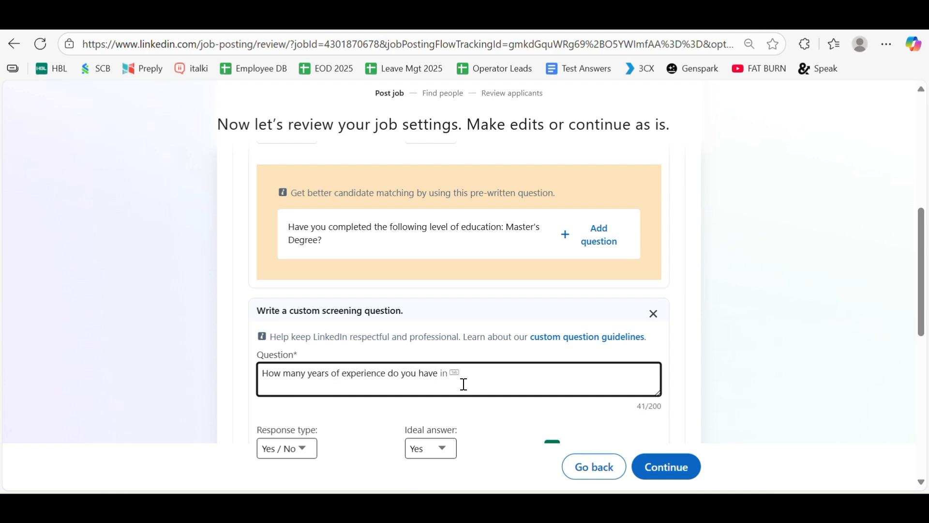
pyautogui.write('?')
pyautogui.scroll(-2, 202, 354)
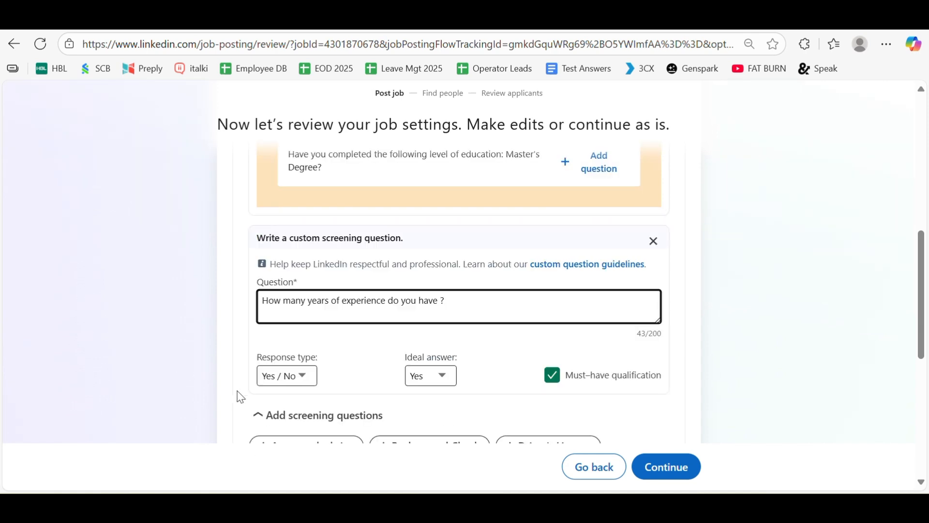
pyautogui.click(290, 377)
pyautogui.click(281, 419)
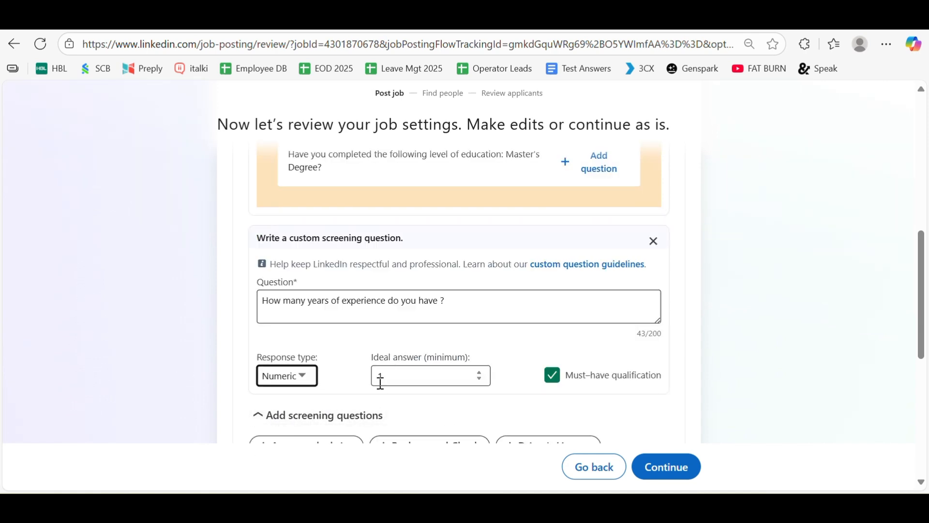
pyautogui.click(396, 377)
pyautogui.press('BackSpace')
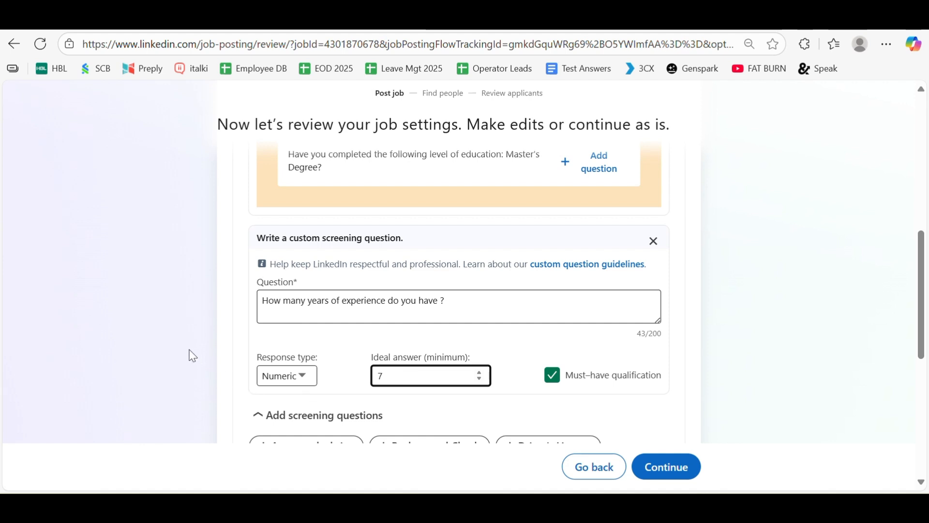
pyautogui.click(216, 335)
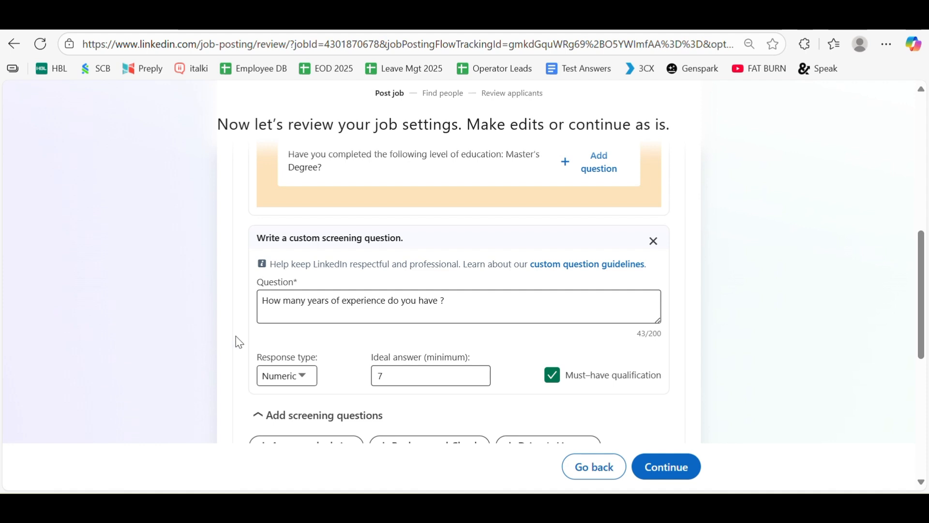
pyautogui.scroll(-3, 651, 361)
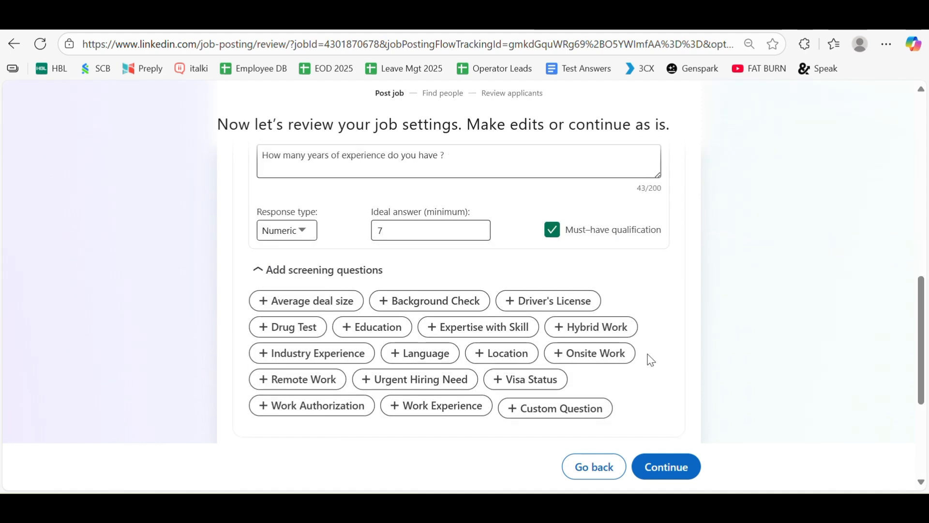
# Add a custom question 'How many years of experience do you have working remotely?' and start another blank question.
pyautogui.click(555, 414)
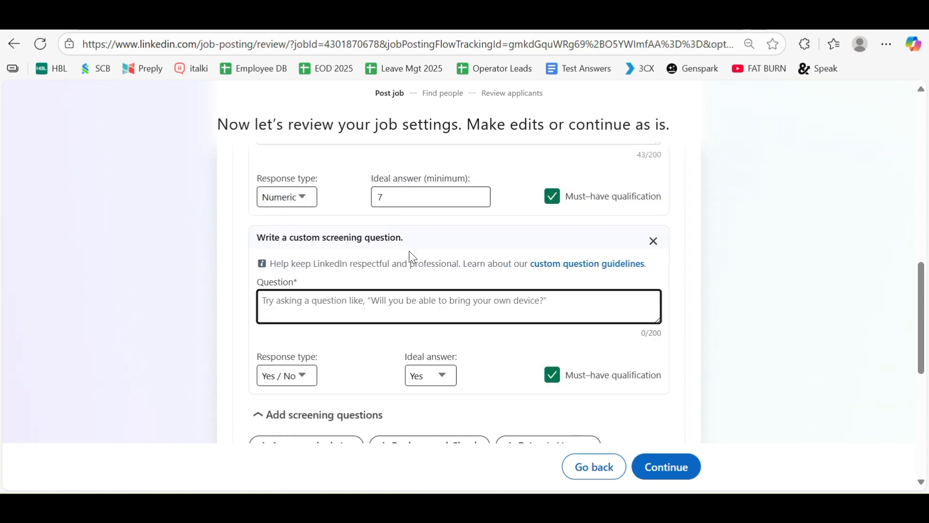
pyautogui.scroll(3, 393, 298)
pyautogui.scroll(-3, 392, 300)
pyautogui.click(386, 302)
pyautogui.write('Have ')
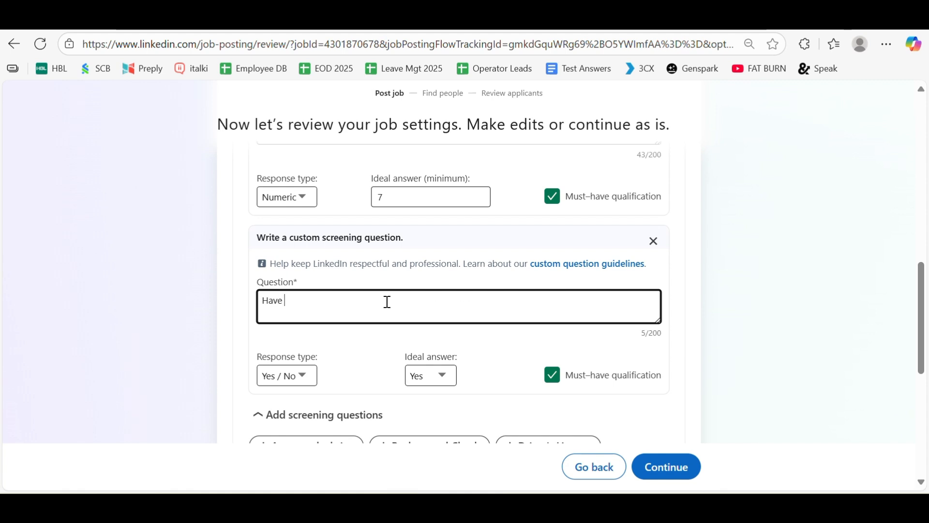
pyautogui.write('you worked')
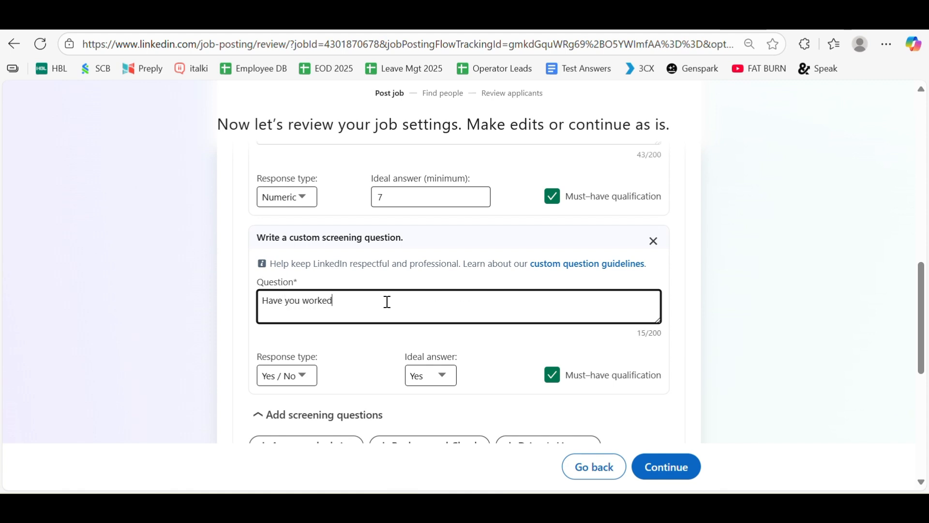
pyautogui.hotkey('ctrl', 'a')
pyautogui.write('How ')
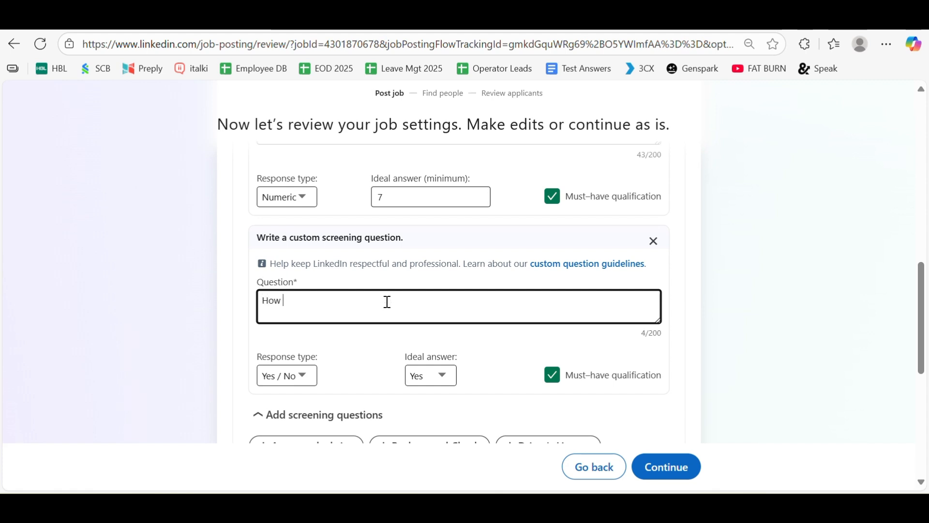
pyautogui.write('many years ')
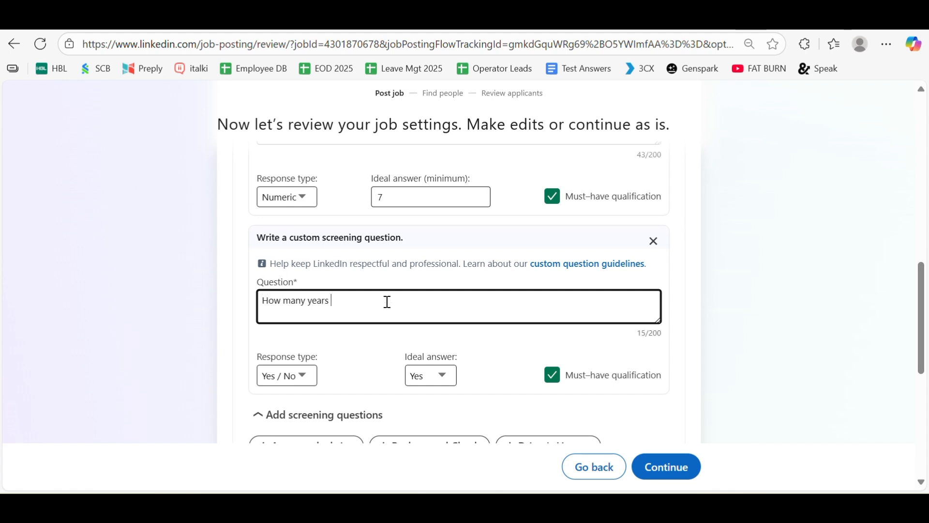
pyautogui.write('of expe')
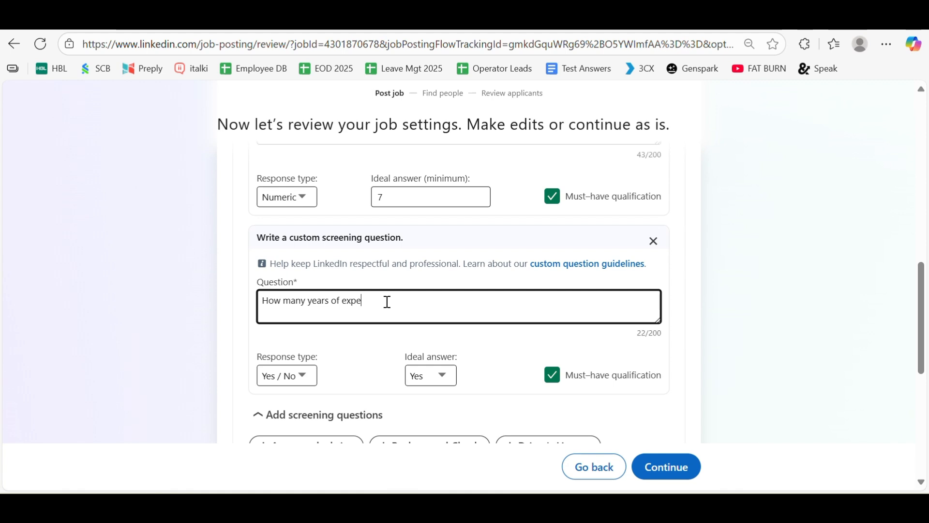
pyautogui.write('rience do you have working ')
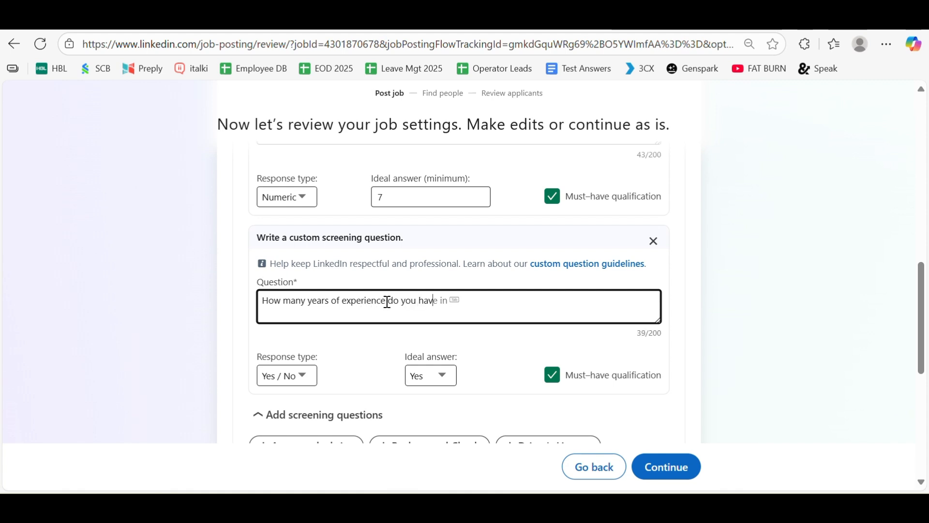
pyautogui.write('remot')
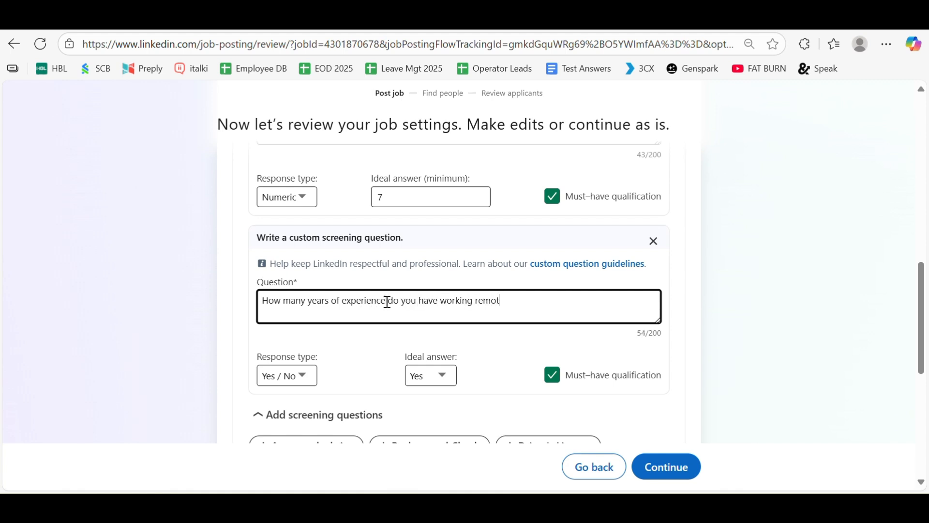
pyautogui.write('el')
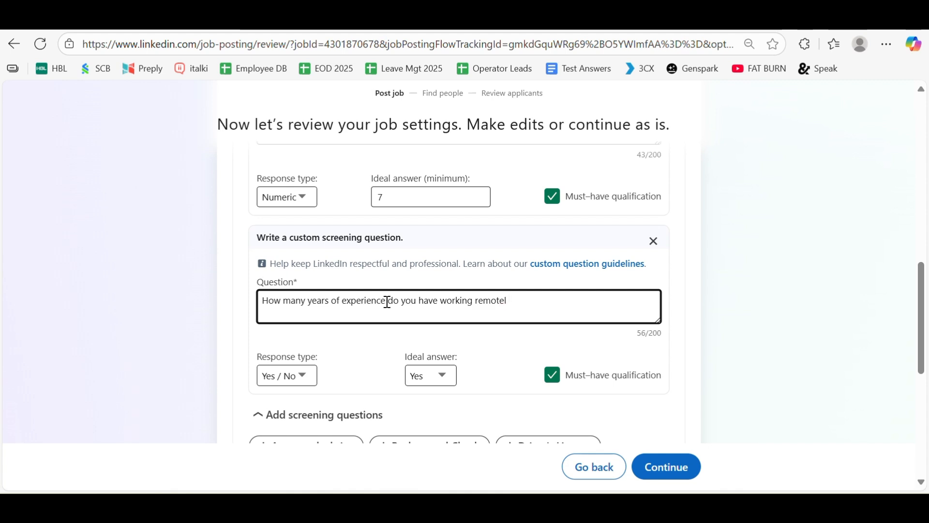
pyautogui.write('y?')
pyautogui.scroll(-3, 387, 302)
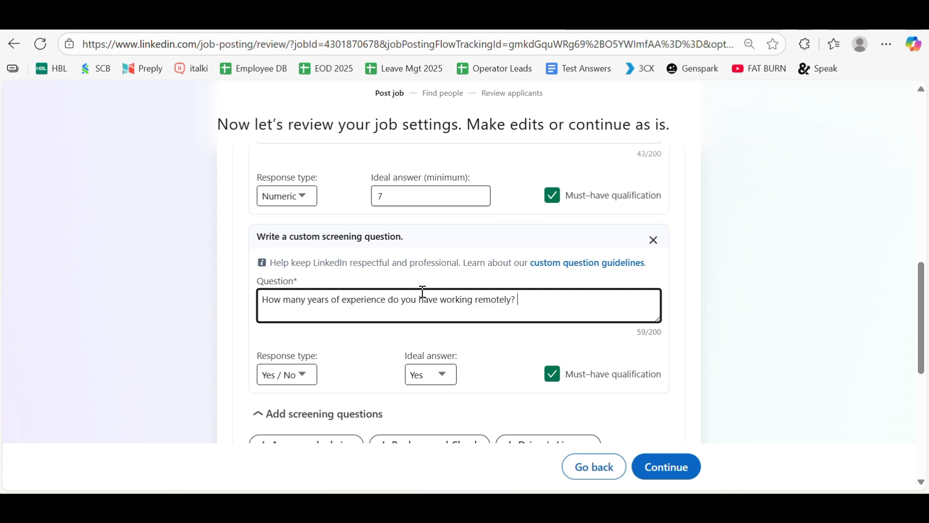
pyautogui.click(574, 407)
# Write the question 'Do you have a certification in Marketing ?' with Yes as the ideal answer.
pyautogui.scroll(9, 416, 291)
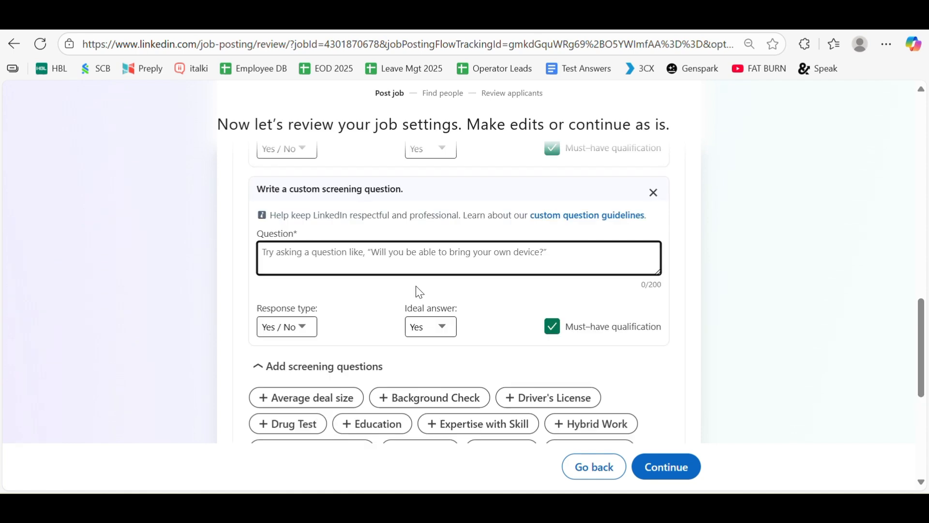
pyautogui.scroll(-6, 417, 290)
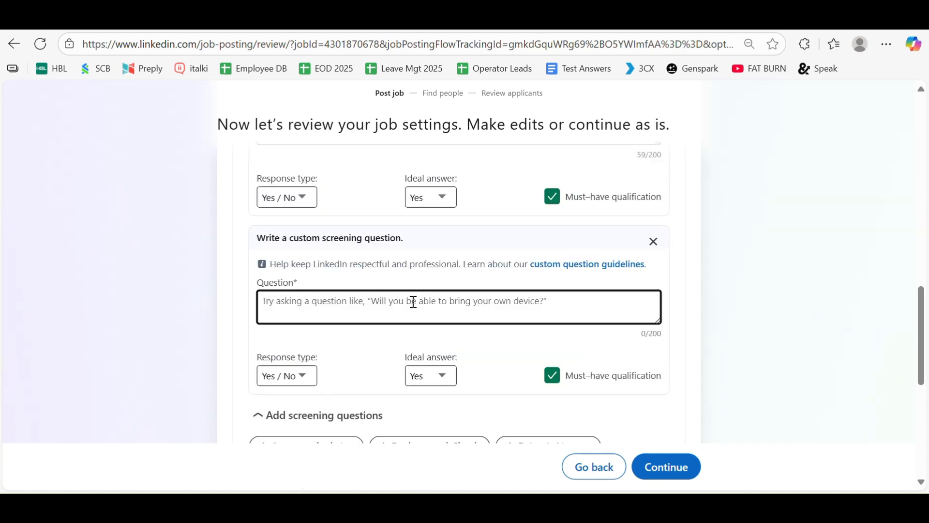
pyautogui.press('Return')
pyautogui.press('BackSpace')
pyautogui.press('BackSpace')
pyautogui.write('Do y9u h')
pyautogui.press('BackSpace')
pyautogui.press('BackSpace')
pyautogui.press('BackSpace')
pyautogui.press('BackSpace')
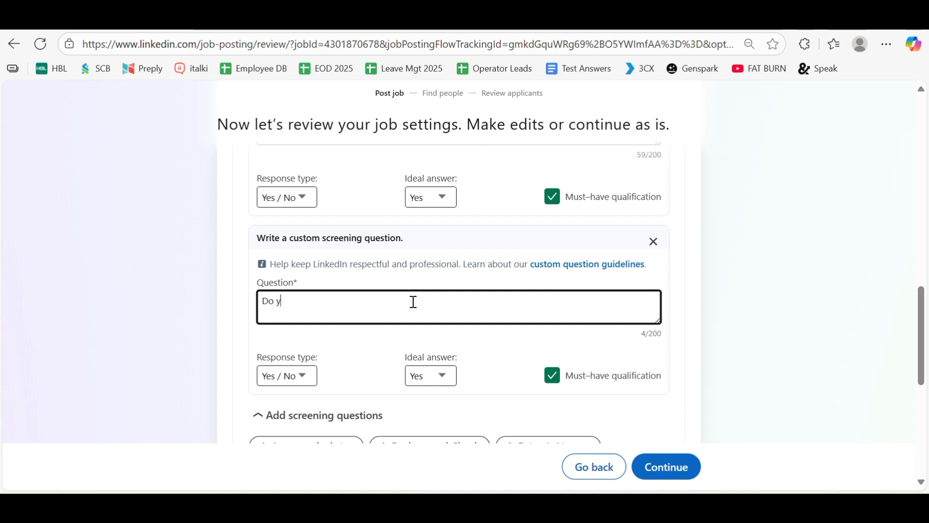
pyautogui.write('ou have a')
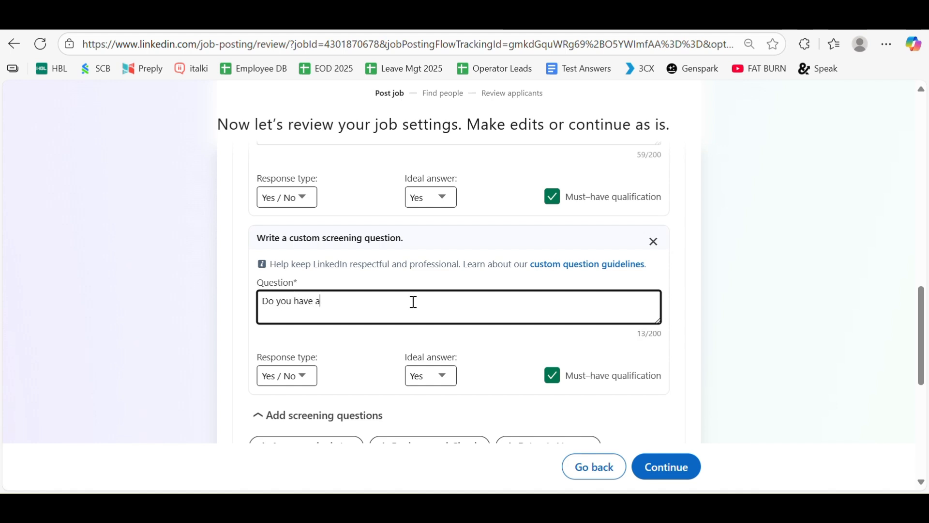
pyautogui.write(' certification in Marketing ')
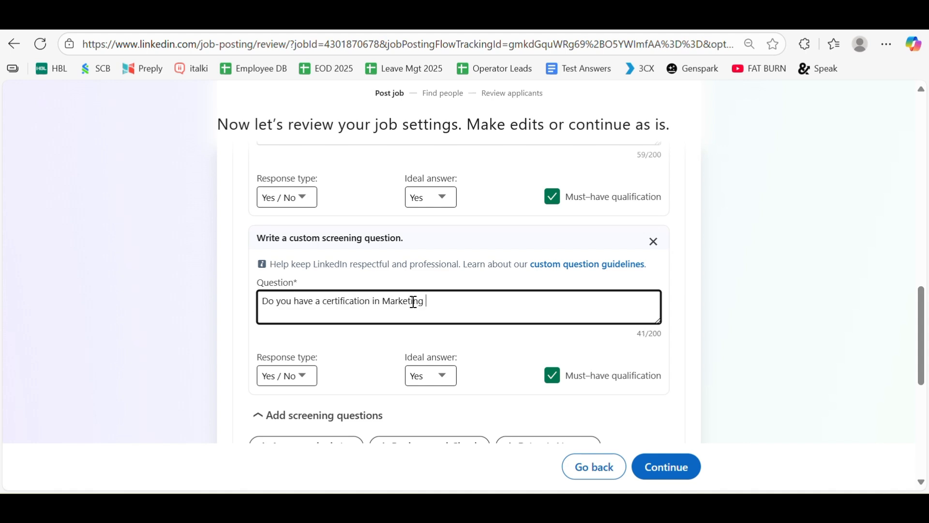
pyautogui.write('?')
# Review the rejection settings, leaving automatic rejection of unqualified applicants turned off.
pyautogui.scroll(-2, 759, 290)
pyautogui.scroll(-4, 755, 289)
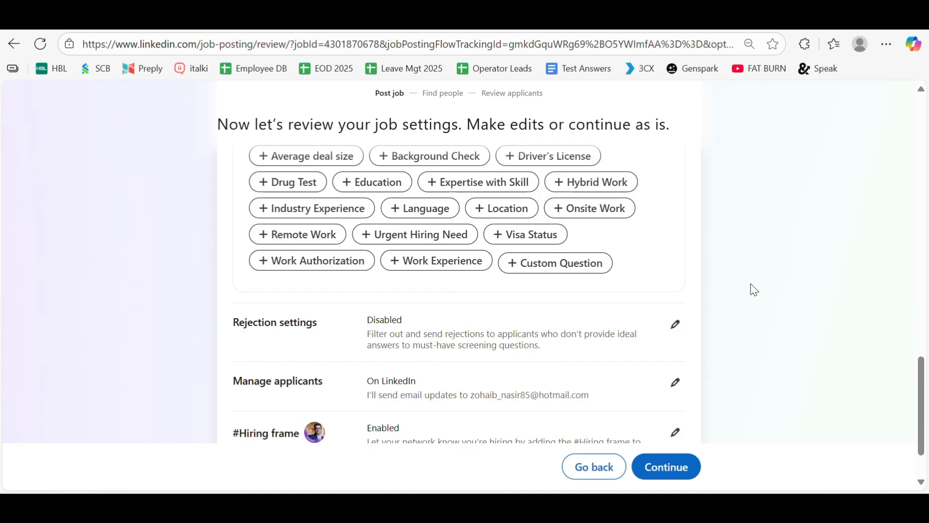
pyautogui.scroll(10, 678, 345)
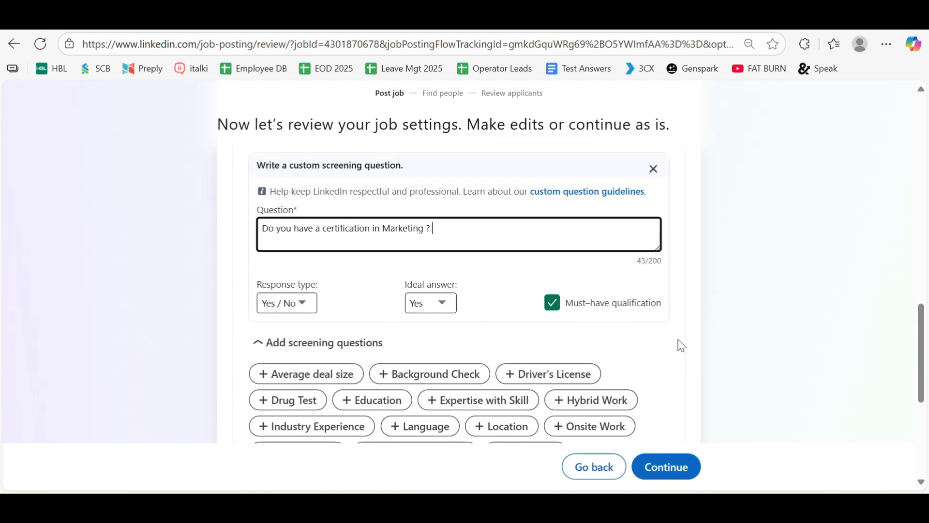
pyautogui.scroll(3, 681, 345)
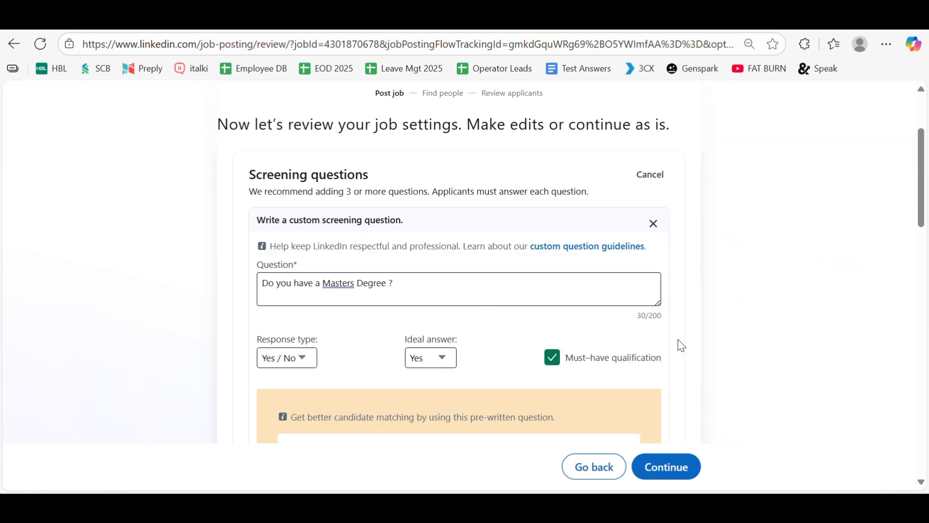
pyautogui.scroll(-9, 682, 346)
pyautogui.scroll(-7, 682, 345)
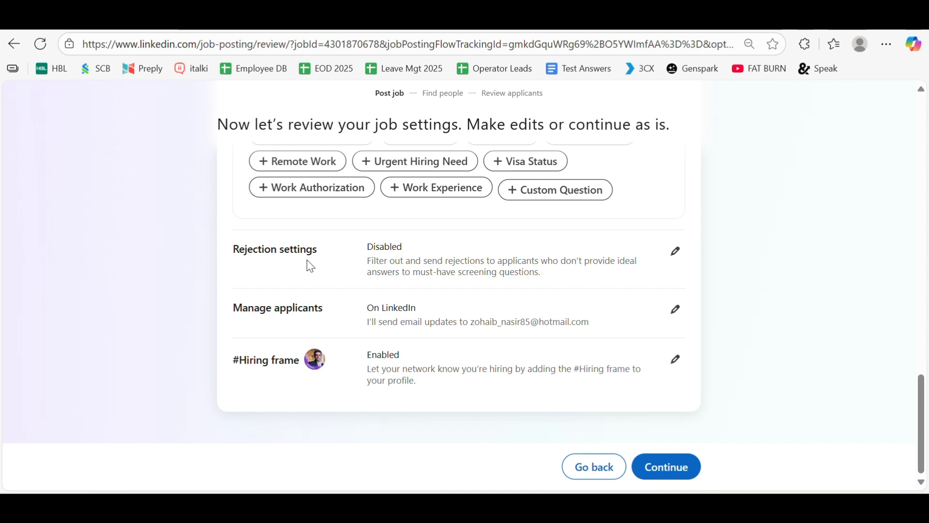
pyautogui.click(677, 253)
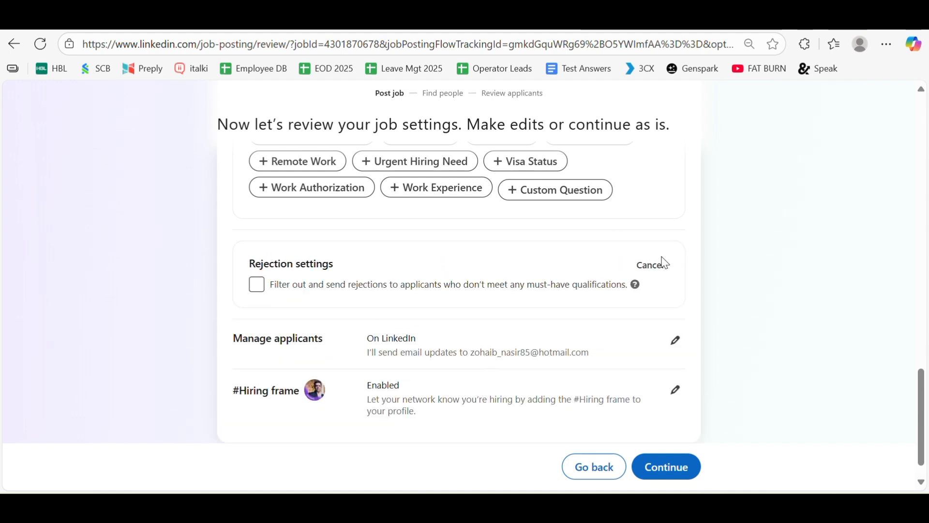
pyautogui.click(257, 287)
pyautogui.click(258, 287)
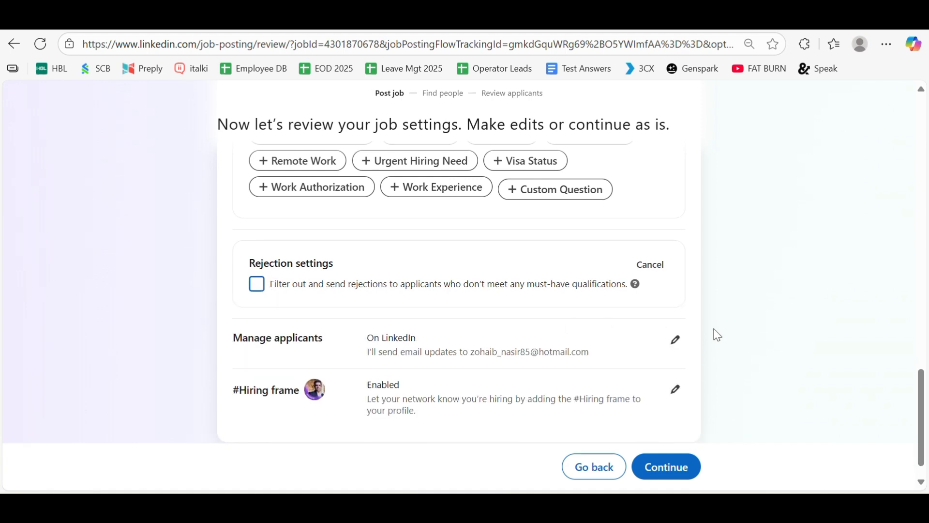
pyautogui.scroll(-1, 715, 334)
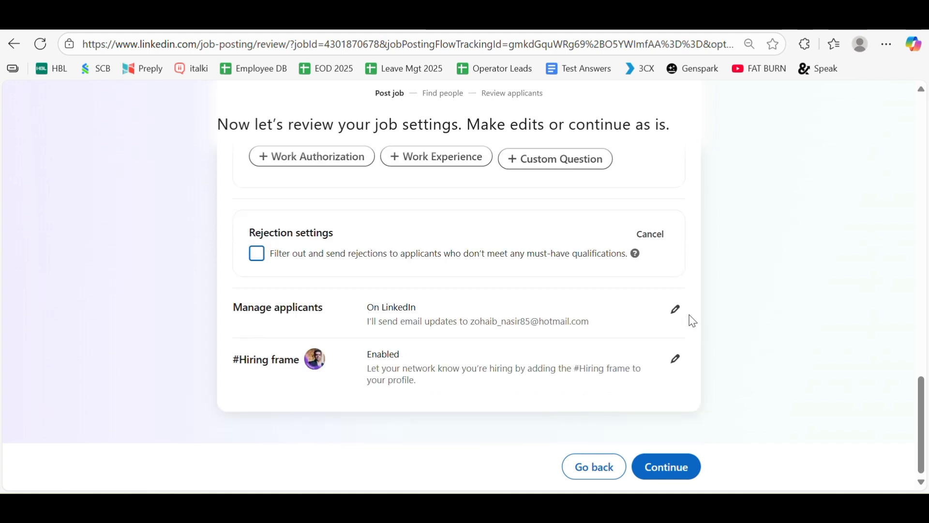
# Review Manage applicants, keeping applicants managed On LinkedIn with the update email unchanged.
pyautogui.click(675, 312)
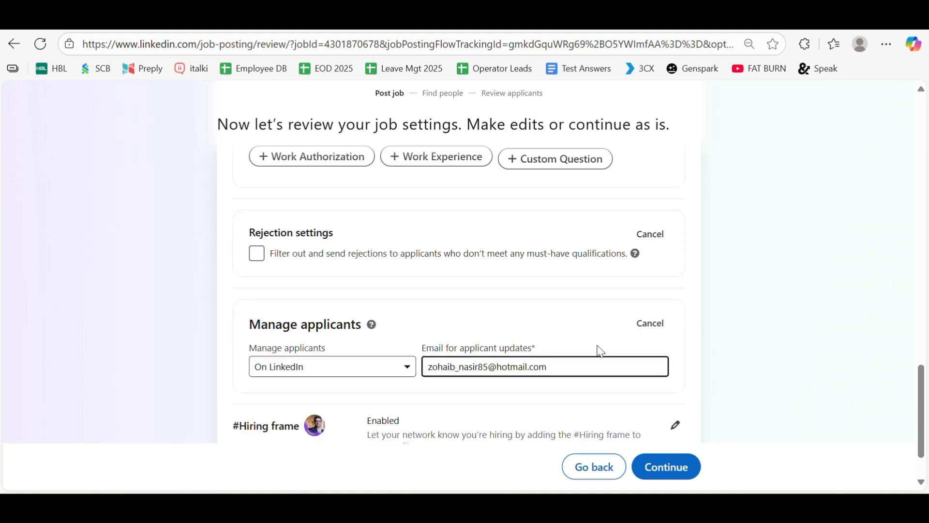
pyautogui.scroll(-2, 523, 343)
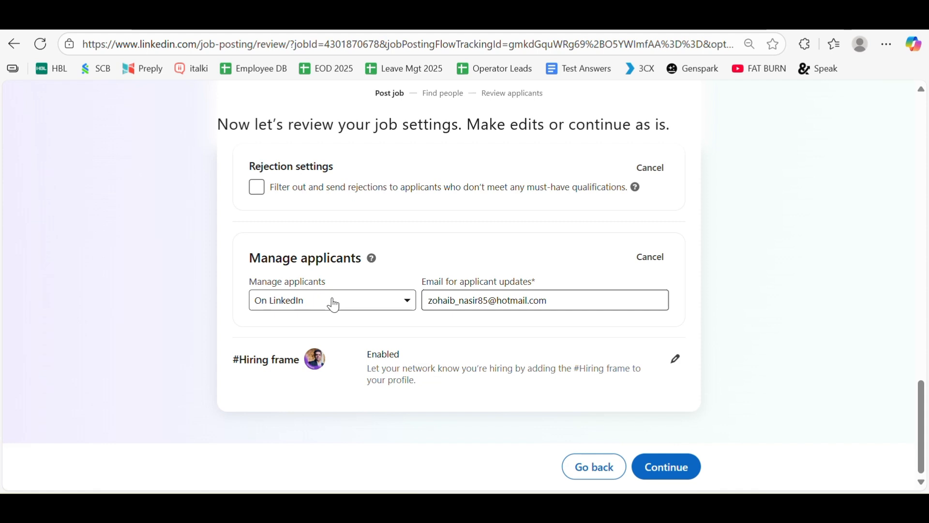
pyautogui.click(457, 301)
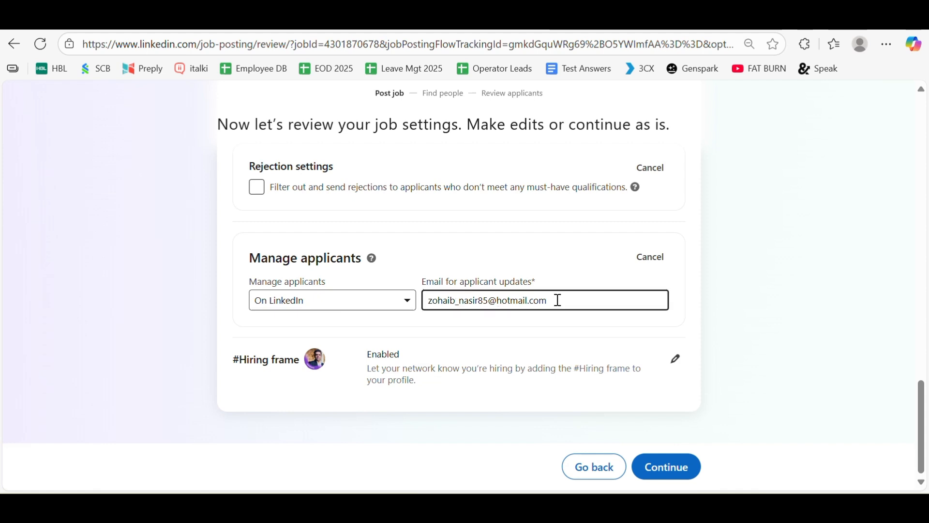
pyautogui.click(757, 307)
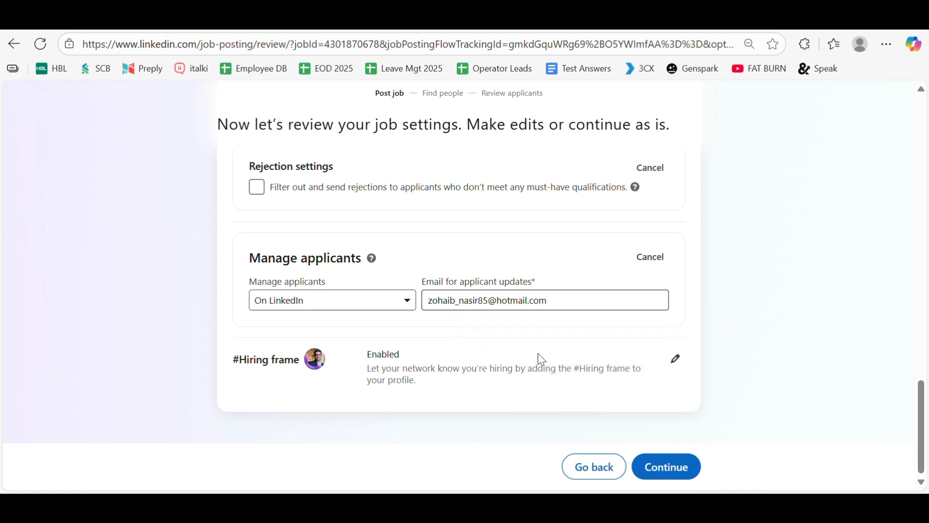
# Set the #Hiring frame option to 'No, don't add the photo frame'.
pyautogui.click(676, 360)
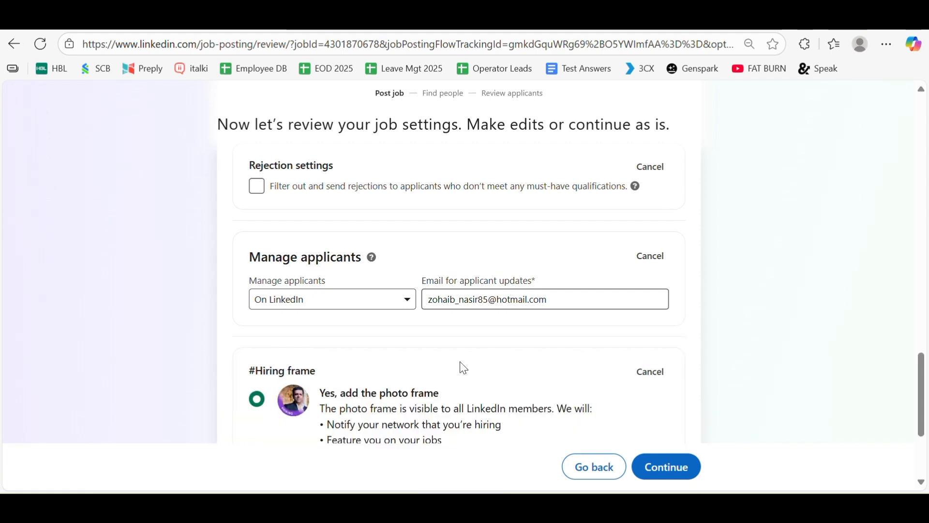
pyautogui.scroll(-4, 463, 368)
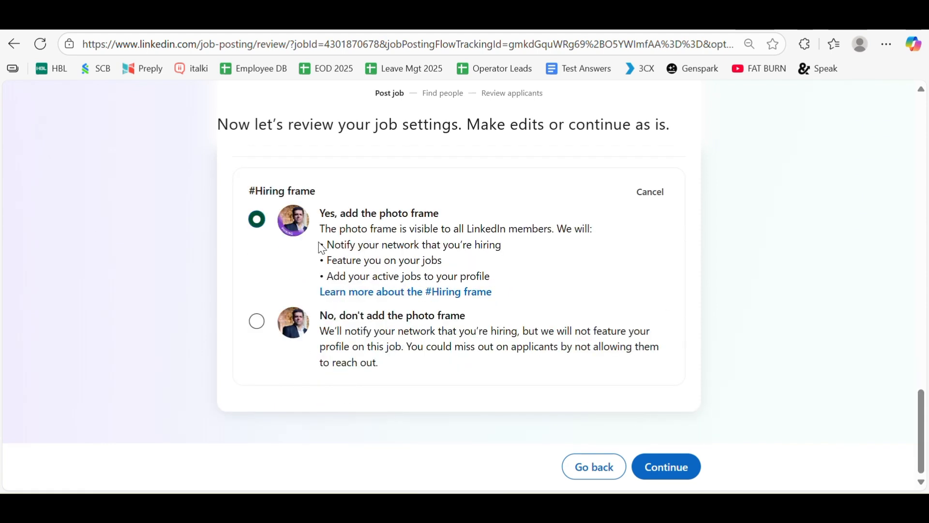
pyautogui.click(262, 324)
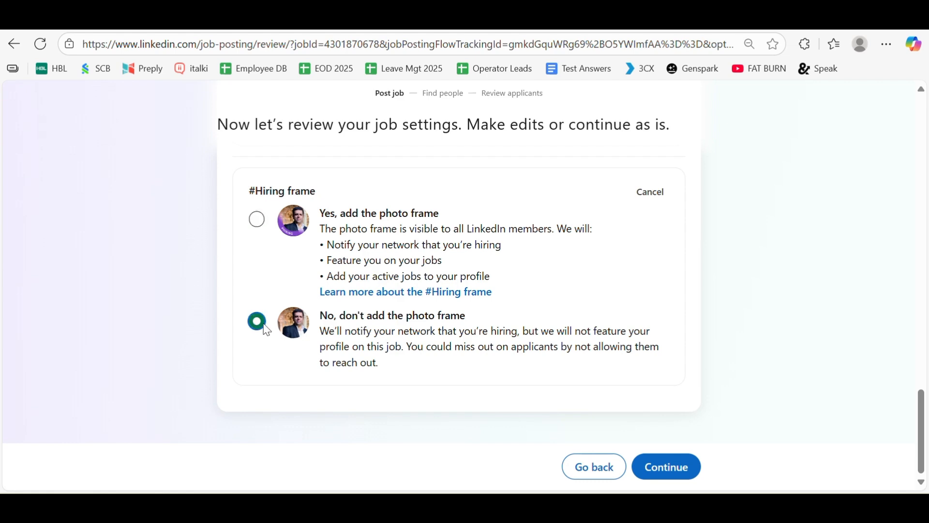
pyautogui.scroll(10, 647, 382)
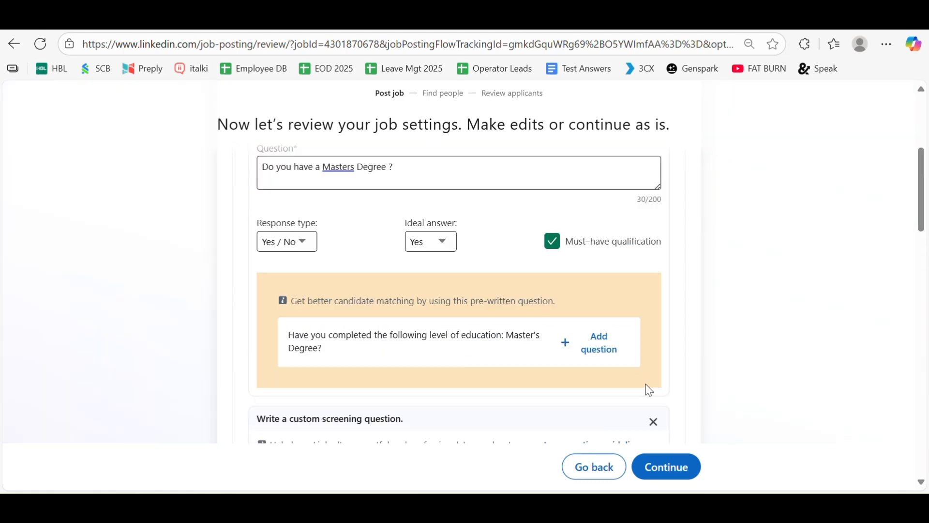
# Accept the job settings with four screening questions to reach the Free versus Promoted page.
pyautogui.scroll(5, 644, 389)
pyautogui.scroll(-10, 637, 388)
pyautogui.click(682, 465)
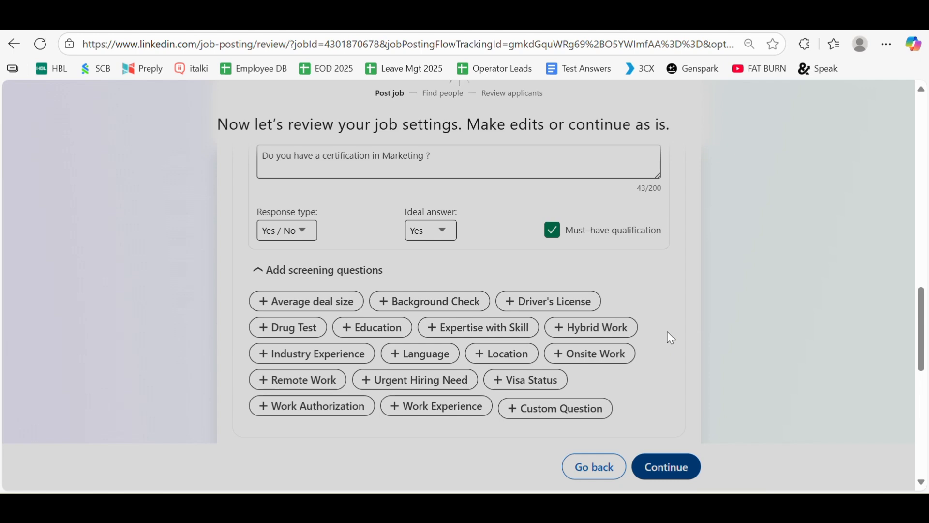
pyautogui.scroll(10, 670, 337)
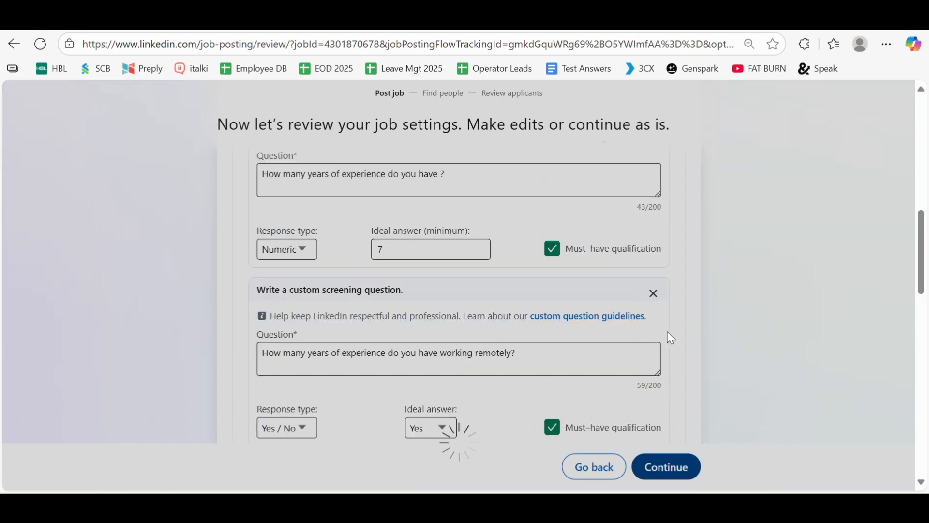
pyautogui.scroll(5, 671, 337)
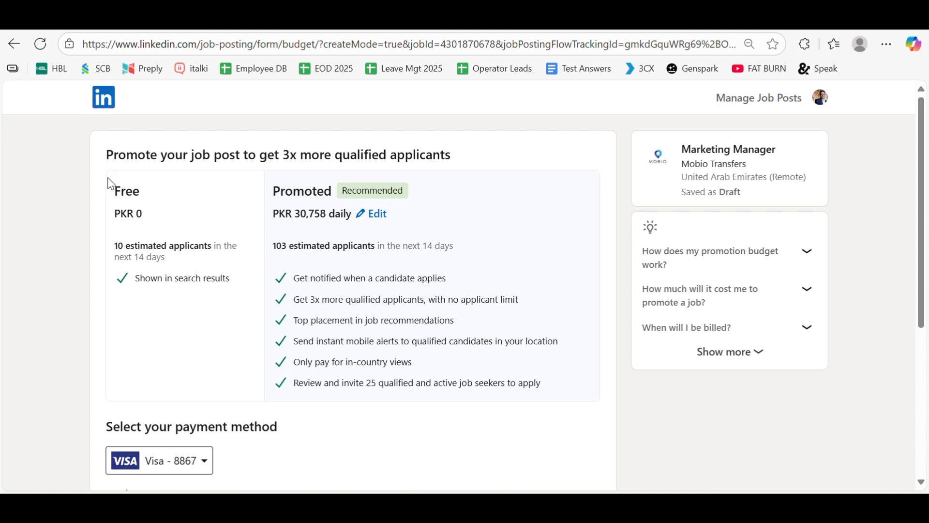
pyautogui.moveTo(111, 190); pyautogui.dragTo(166, 222)
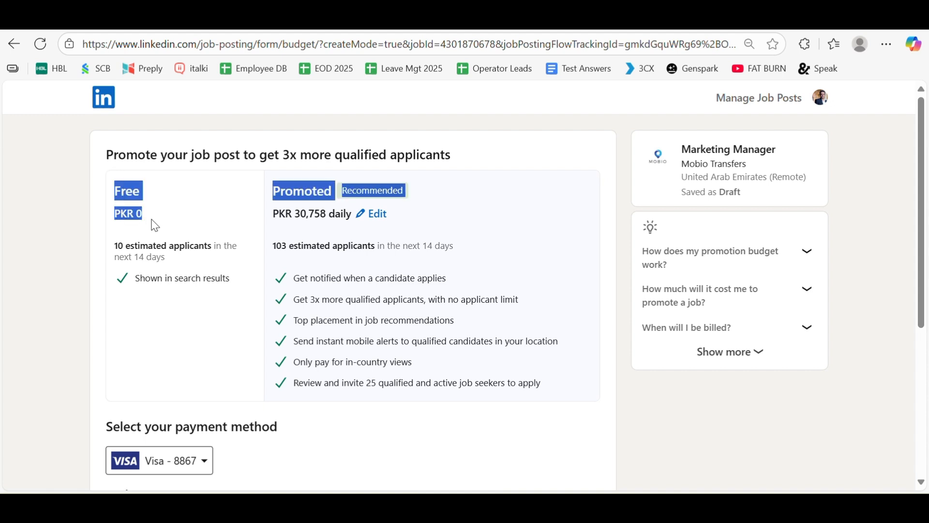
pyautogui.click(151, 232)
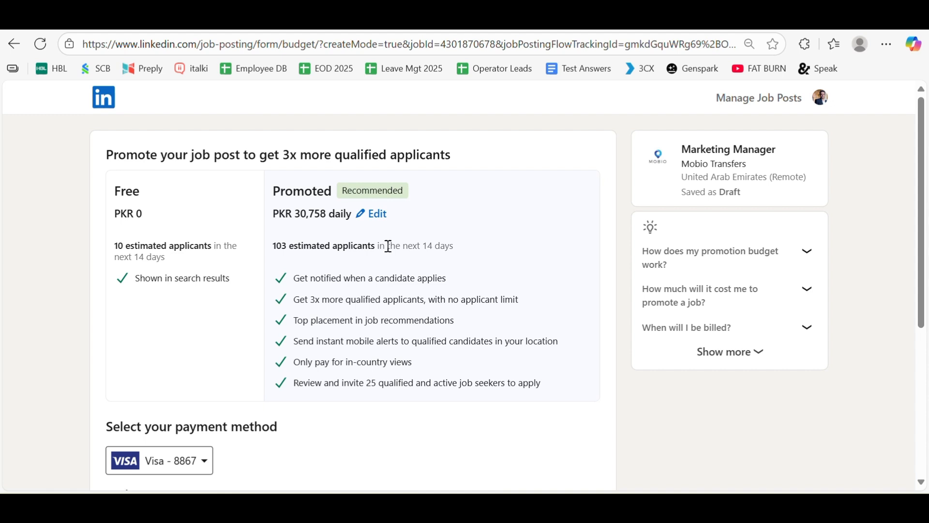
# Change the daily promotion budget to PKR 3,000.
pyautogui.click(378, 217)
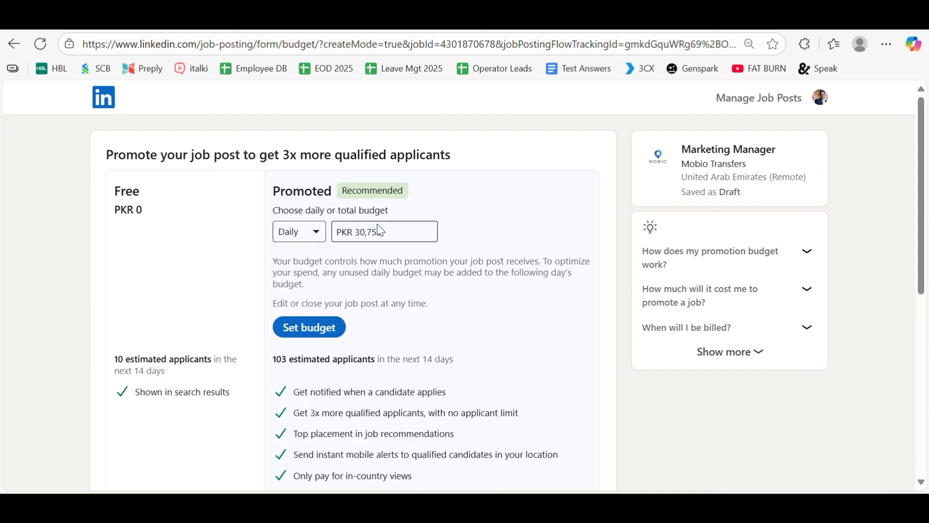
pyautogui.click(315, 233)
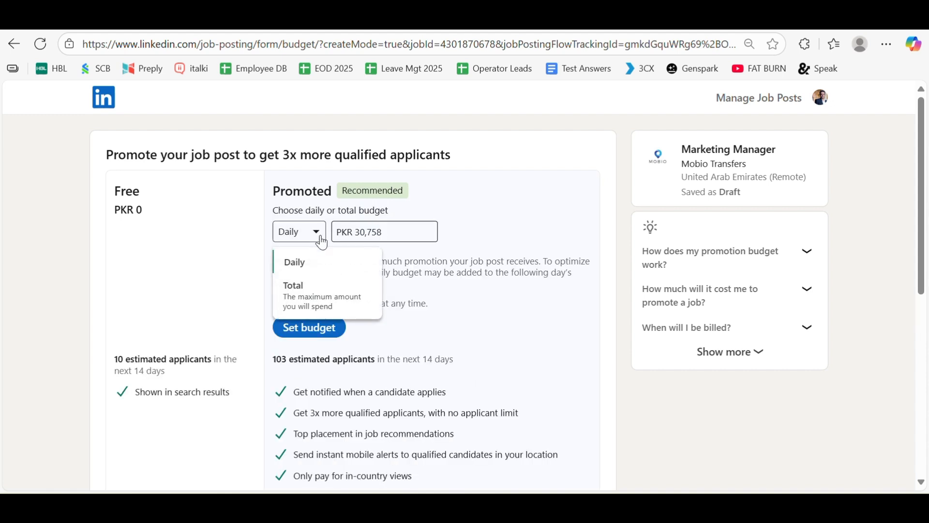
pyautogui.click(395, 231)
pyautogui.press('BackSpace')
pyautogui.press('BackSpace')
pyautogui.press('BackSpace')
pyautogui.press('BackSpace')
pyautogui.press('BackSpace')
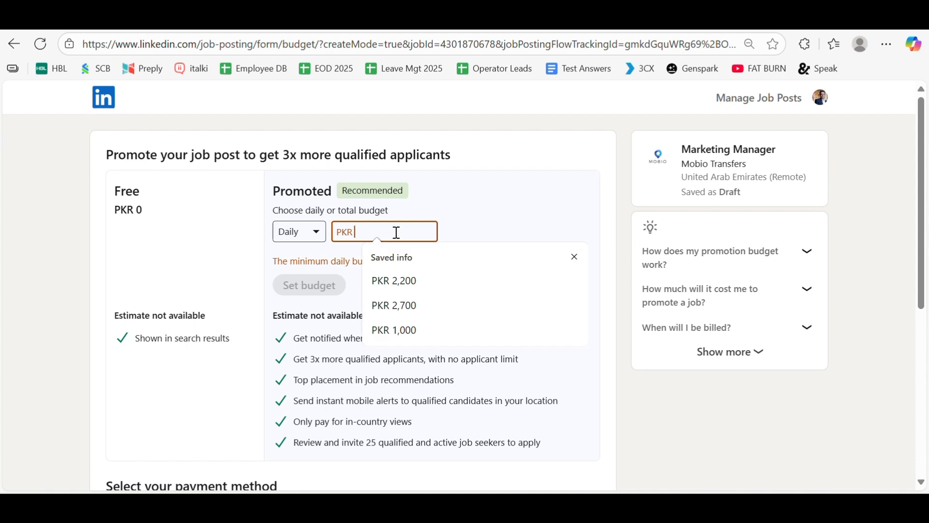
pyautogui.write('2,000')
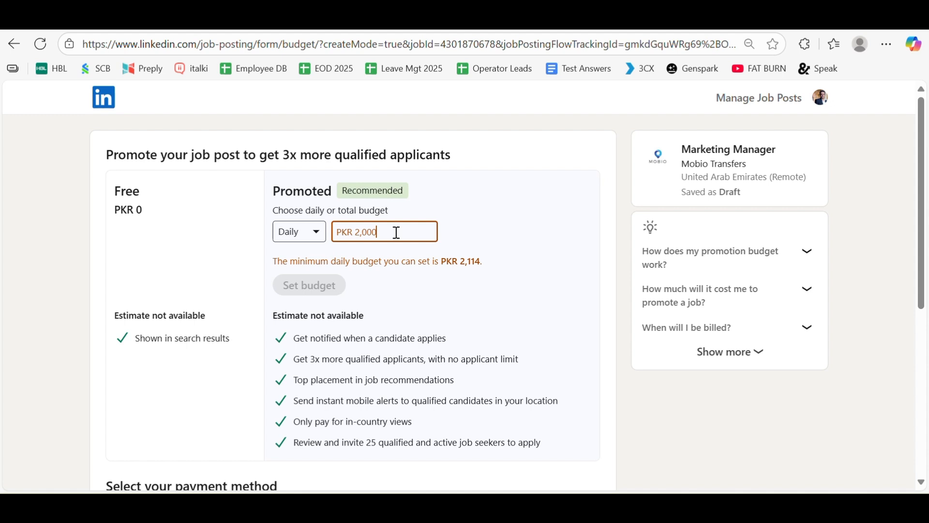
pyautogui.press('BackSpace')
pyautogui.press('BackSpace')
pyautogui.press('BackSpace')
pyautogui.press('BackSpace')
pyautogui.write('3000')
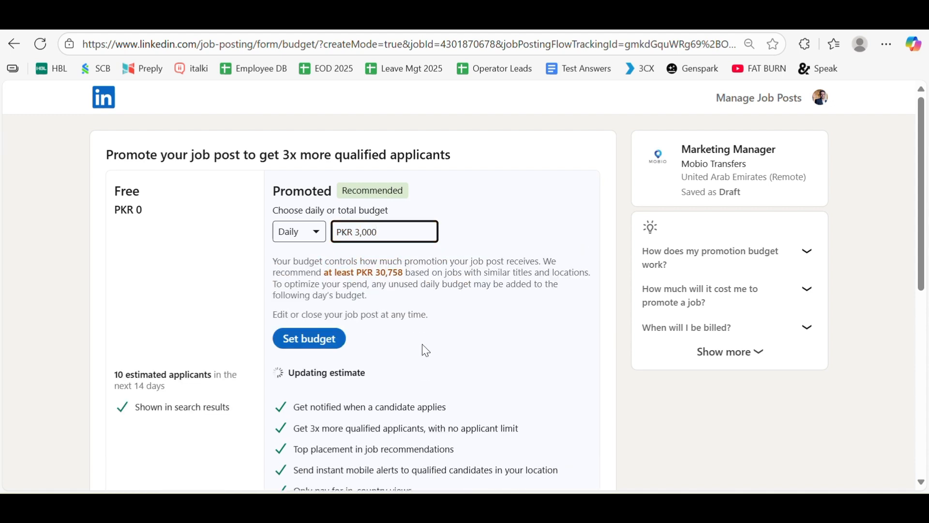
# Review the 91-applicant estimate and order summary, then go back to the job settings review.
pyautogui.scroll(-3, 451, 345)
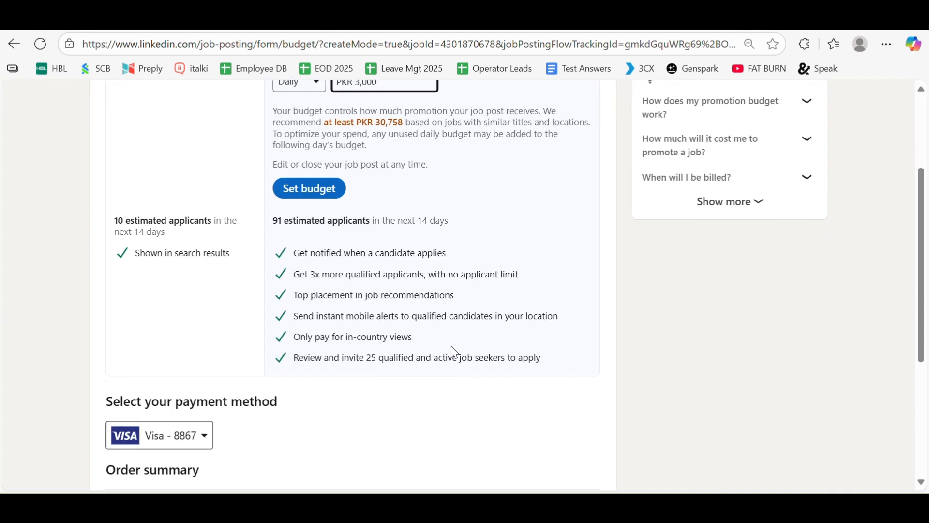
pyautogui.scroll(2, 451, 345)
pyautogui.scroll(2, 452, 346)
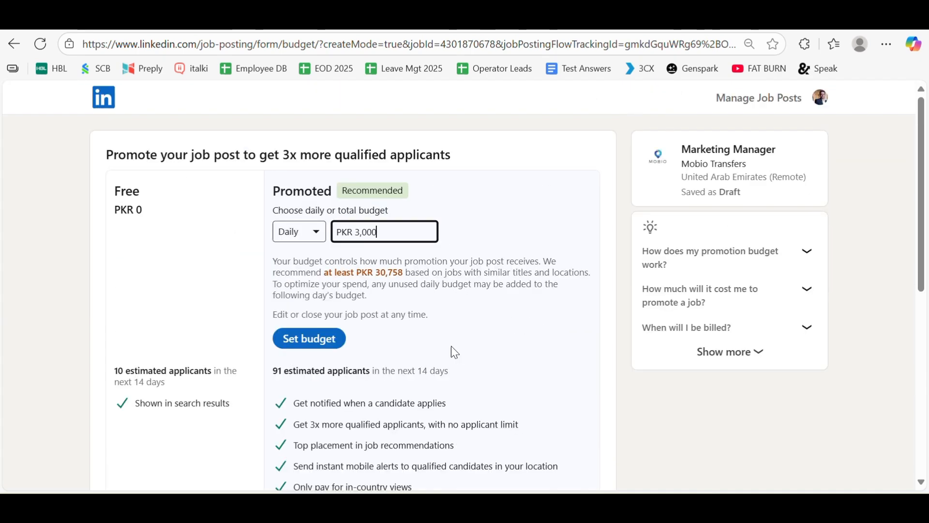
pyautogui.scroll(-2, 454, 352)
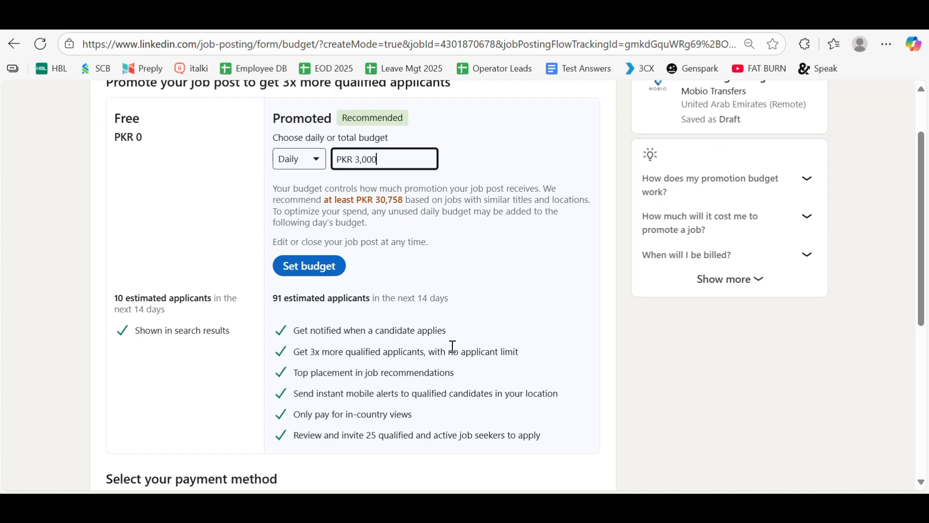
pyautogui.scroll(-2, 453, 347)
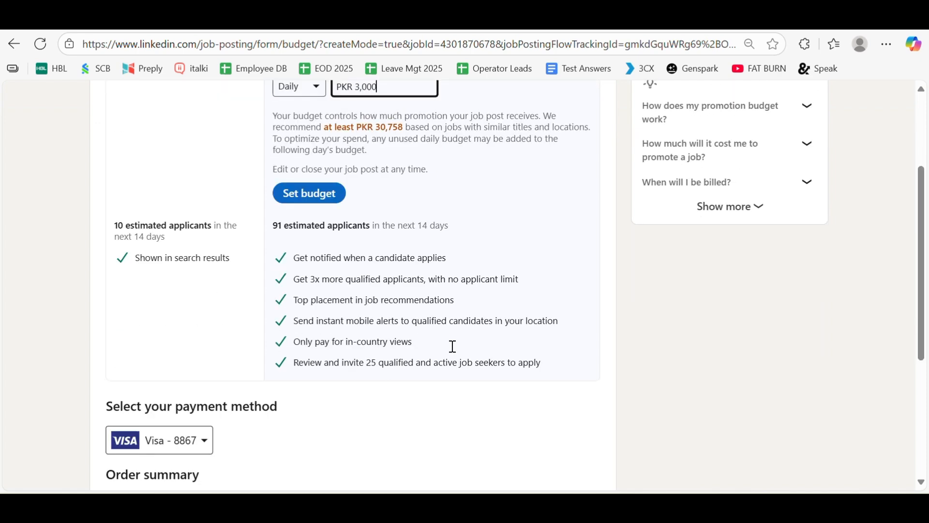
pyautogui.scroll(-7, 452, 347)
pyautogui.scroll(8, 465, 307)
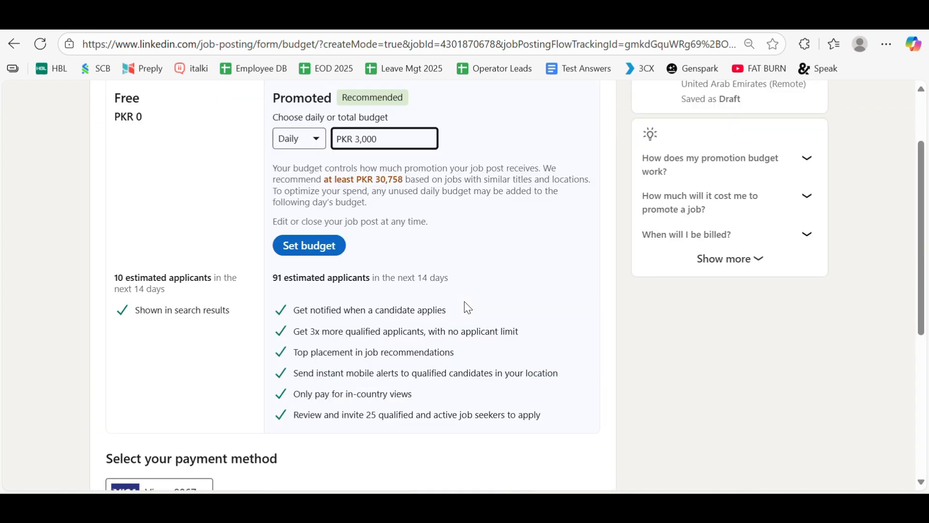
pyautogui.scroll(3, 465, 303)
pyautogui.scroll(-6, 465, 303)
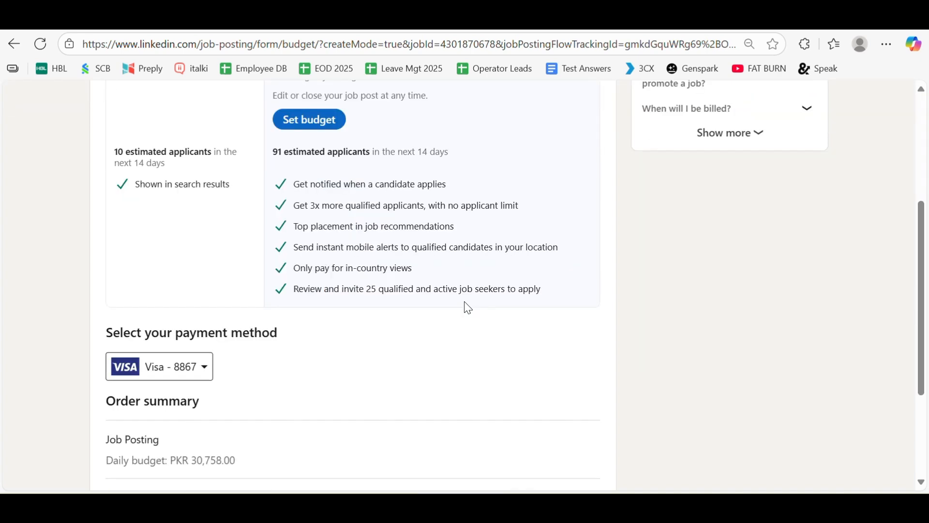
pyautogui.scroll(-3, 465, 310)
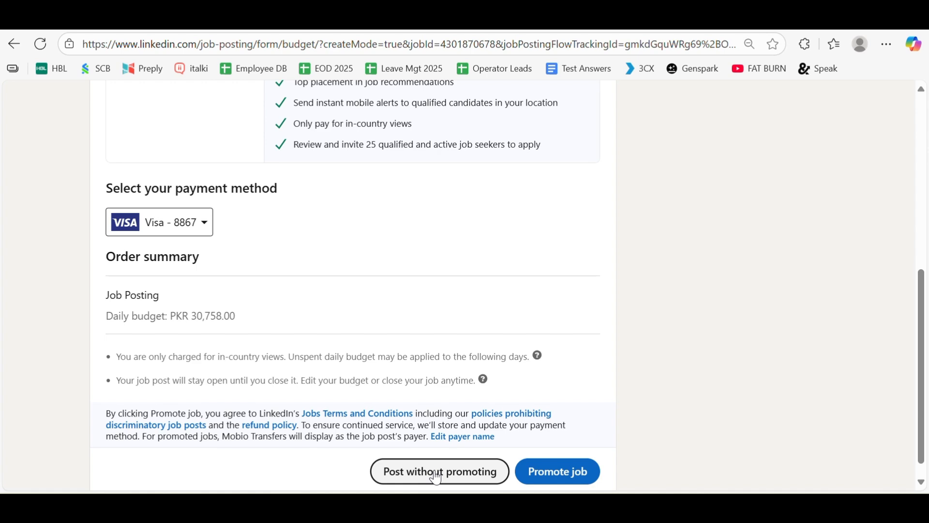
pyautogui.scroll(7, 409, 365)
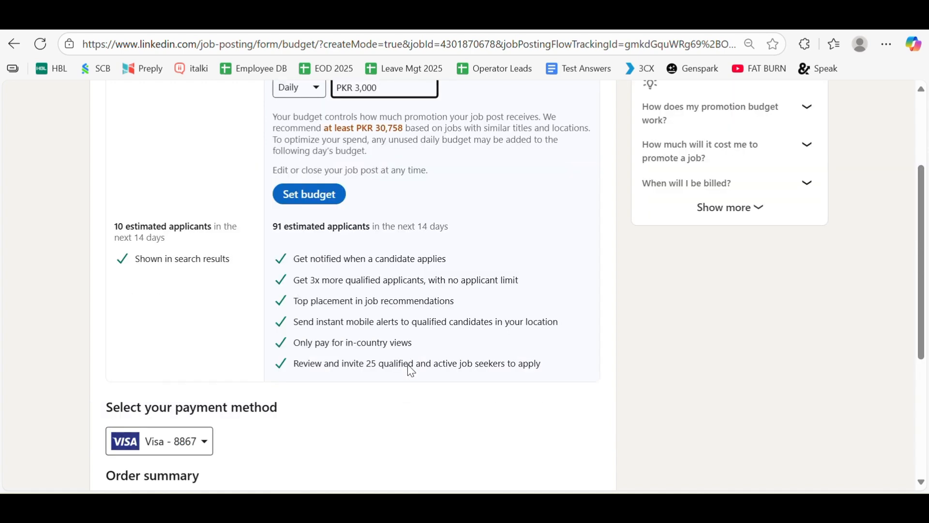
pyautogui.click(14, 47)
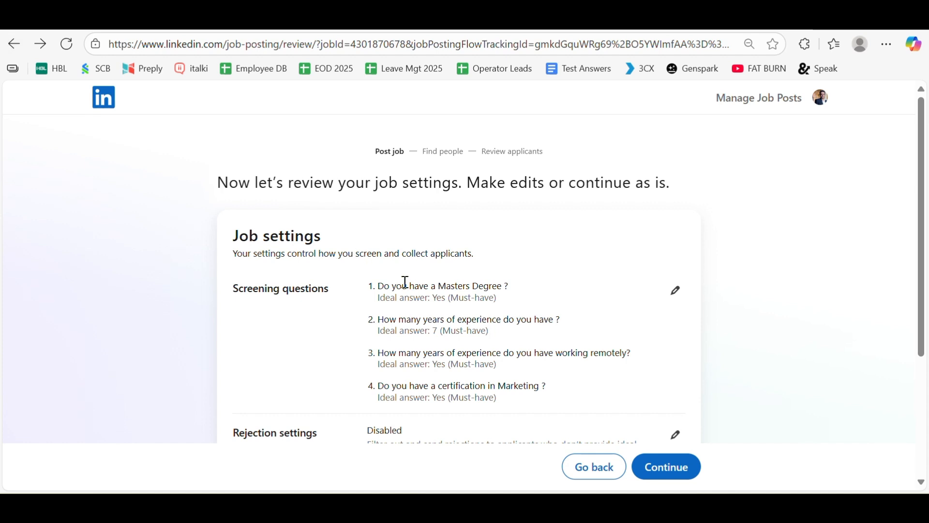
# Leave the job settings review and return to the 'Find your next great hire' start page.
pyautogui.scroll(-3, 404, 267)
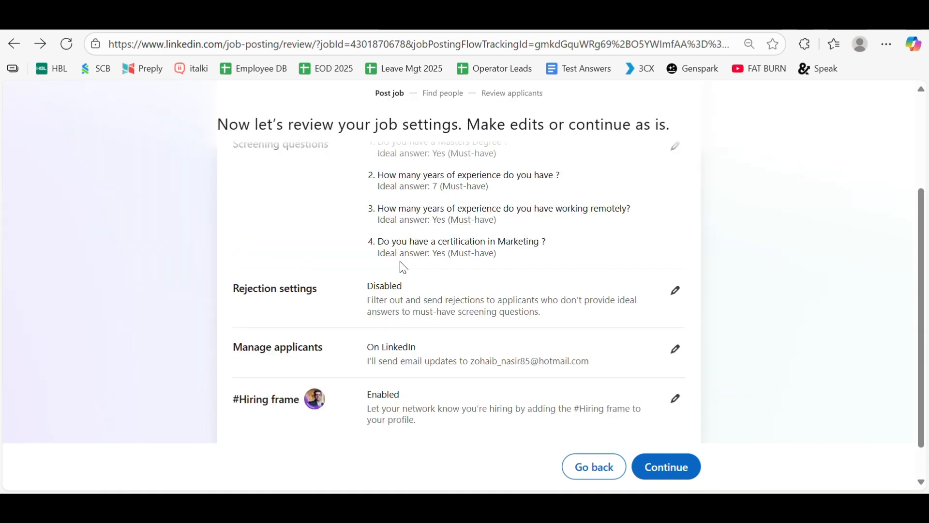
pyautogui.scroll(3, 404, 267)
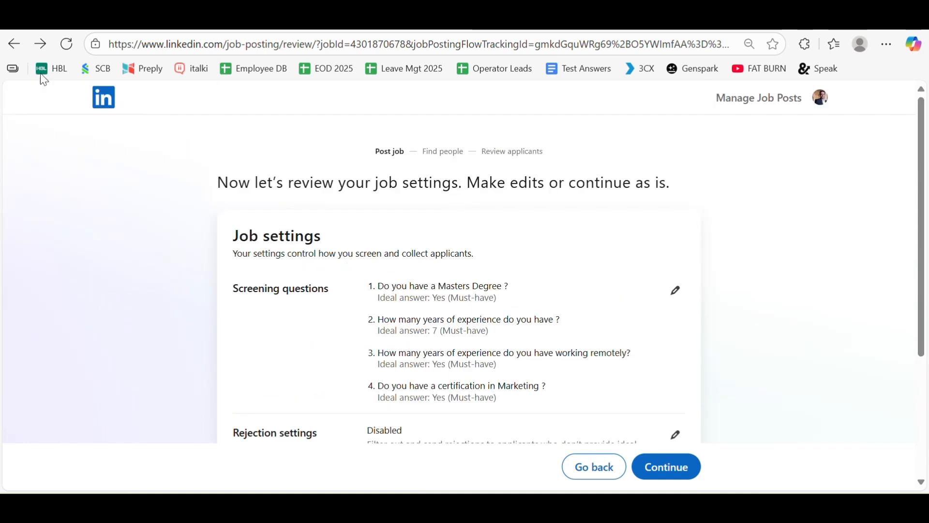
pyautogui.click(15, 45)
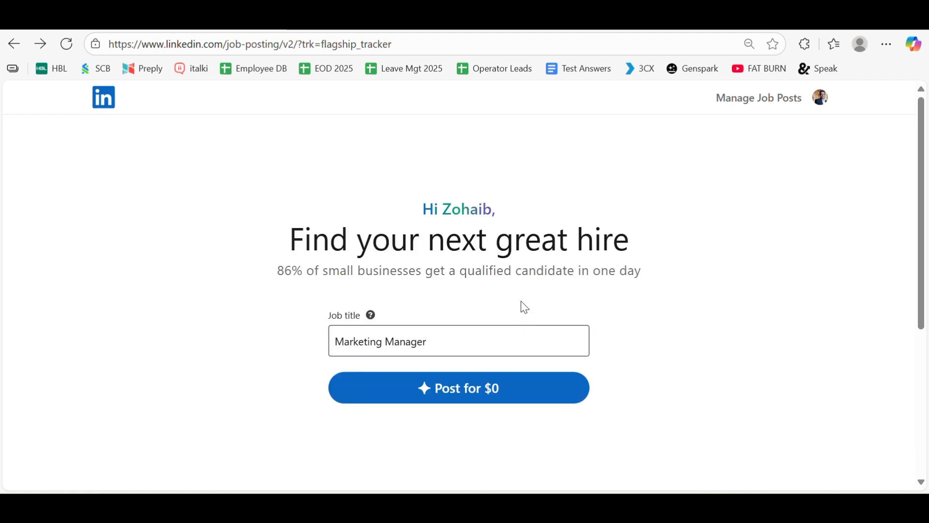
# Start a free Marketing Manager post, change its company to Mashreq, and continue to job settings.
pyautogui.click(494, 398)
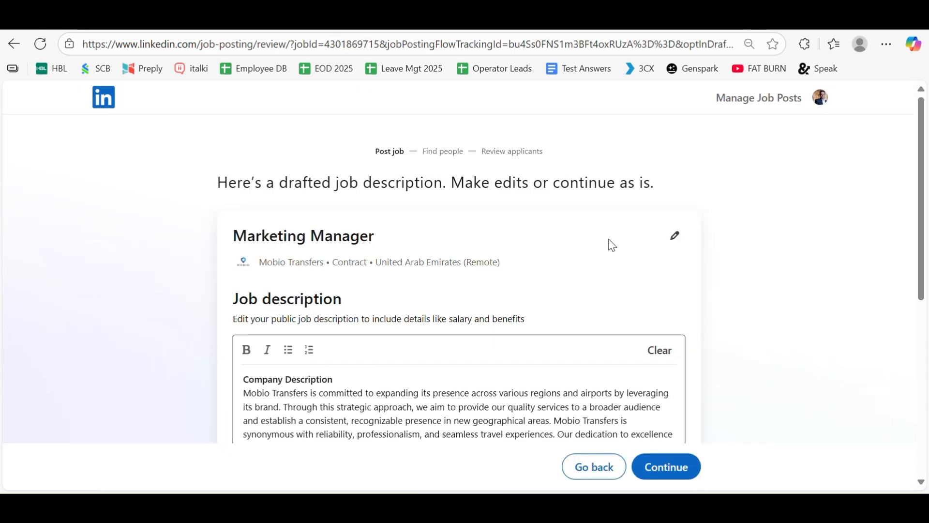
pyautogui.click(676, 237)
pyautogui.click(544, 284)
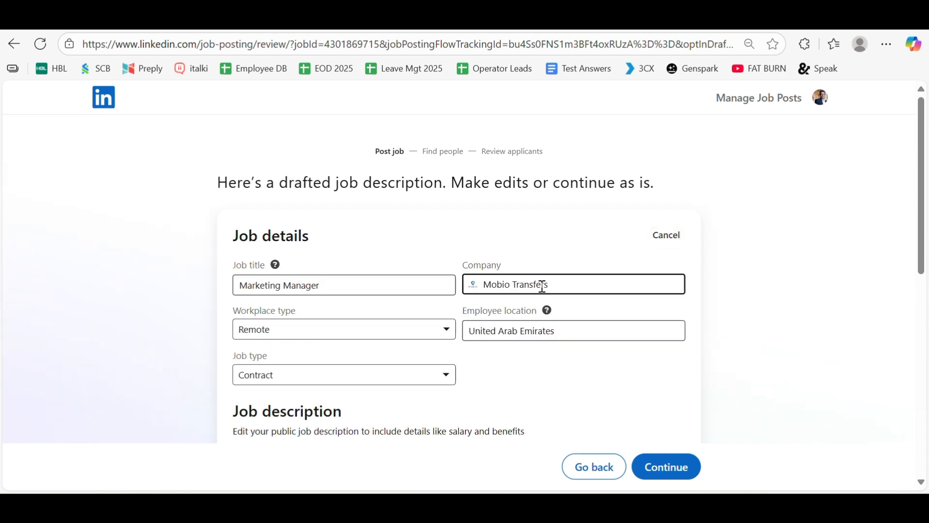
pyautogui.moveTo(573, 288); pyautogui.dragTo(481, 271)
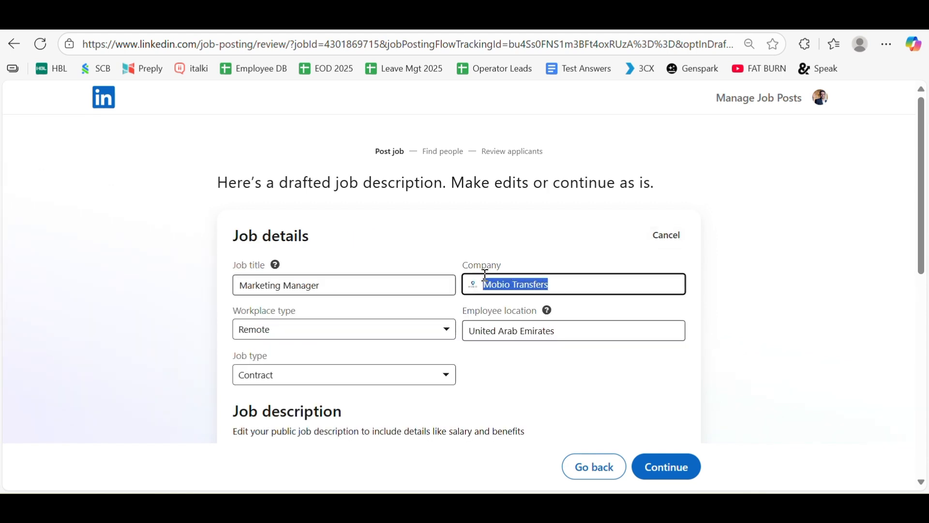
pyautogui.write('M')
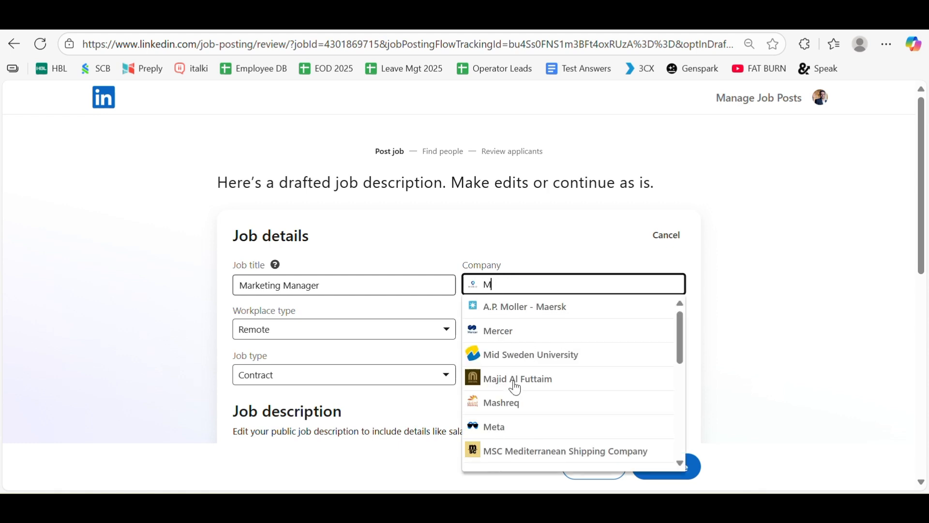
pyautogui.click(514, 404)
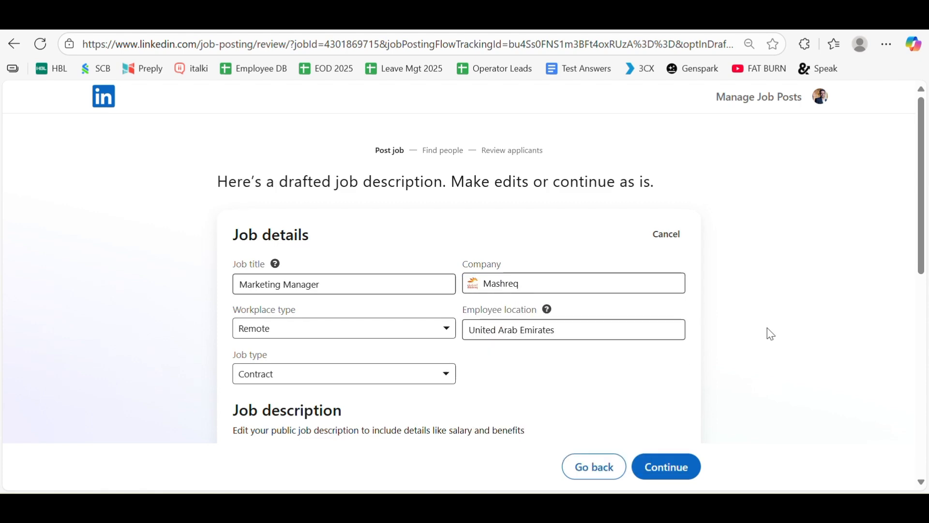
pyautogui.scroll(-3, 771, 334)
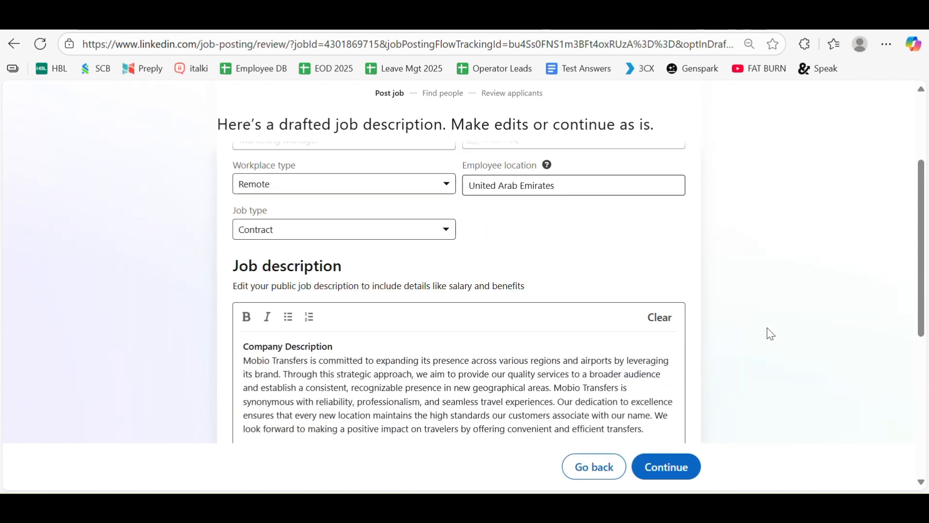
pyautogui.scroll(-5, 767, 334)
pyautogui.click(675, 462)
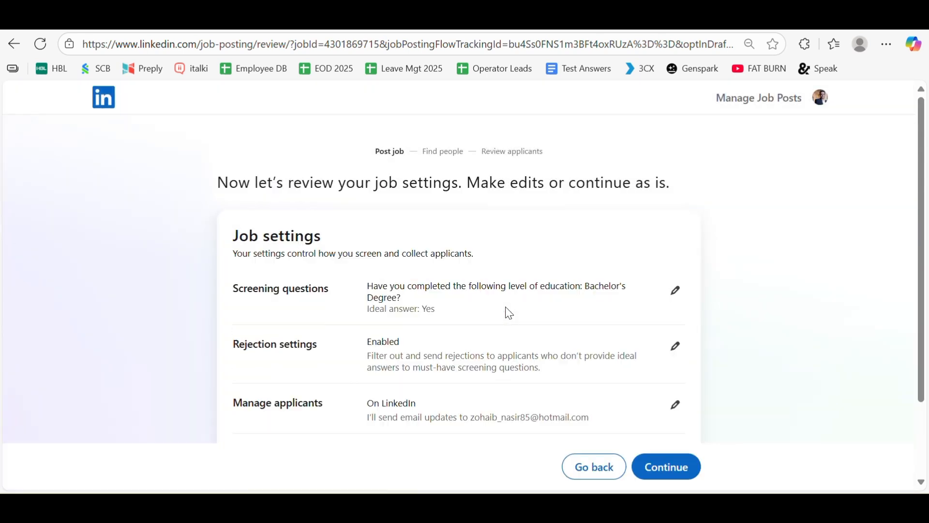
# Accept the job settings and enter a Mashreq work email address in the company email confirmation dialog.
pyautogui.scroll(-1, 509, 313)
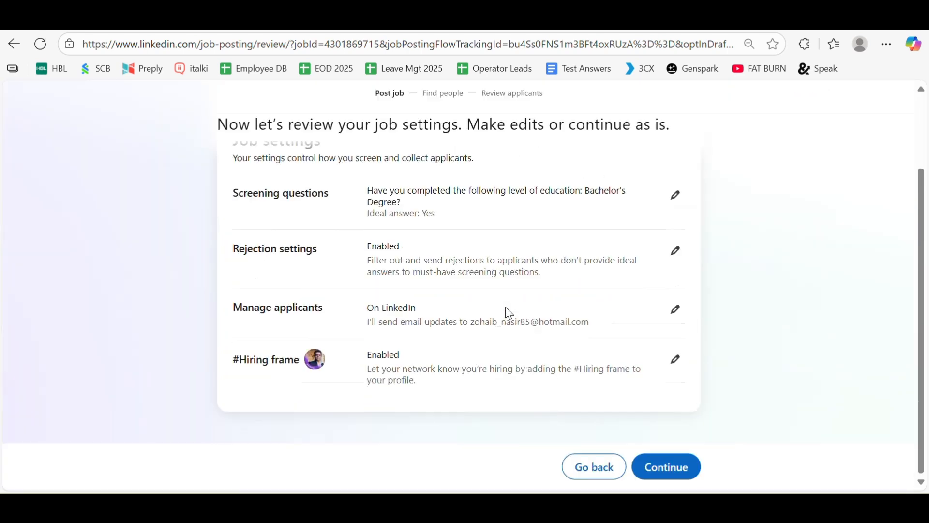
pyautogui.click(684, 468)
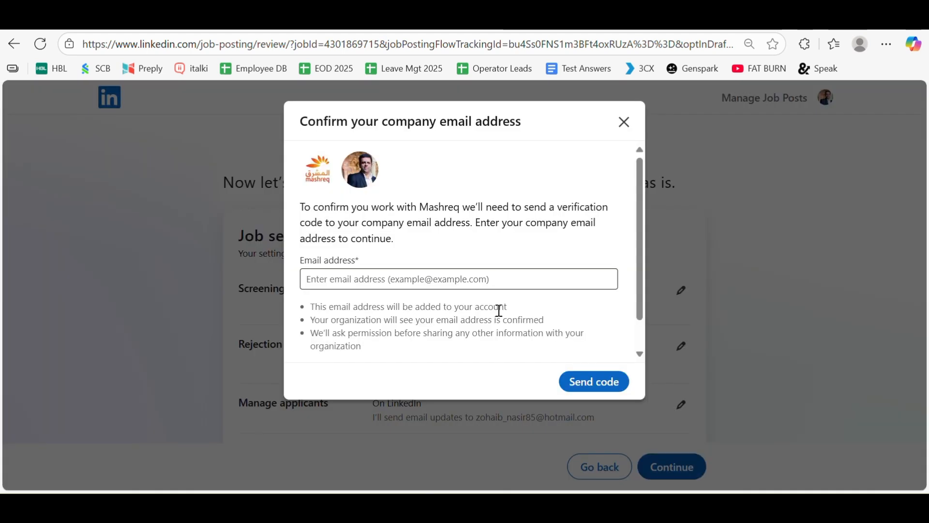
pyautogui.click(450, 274)
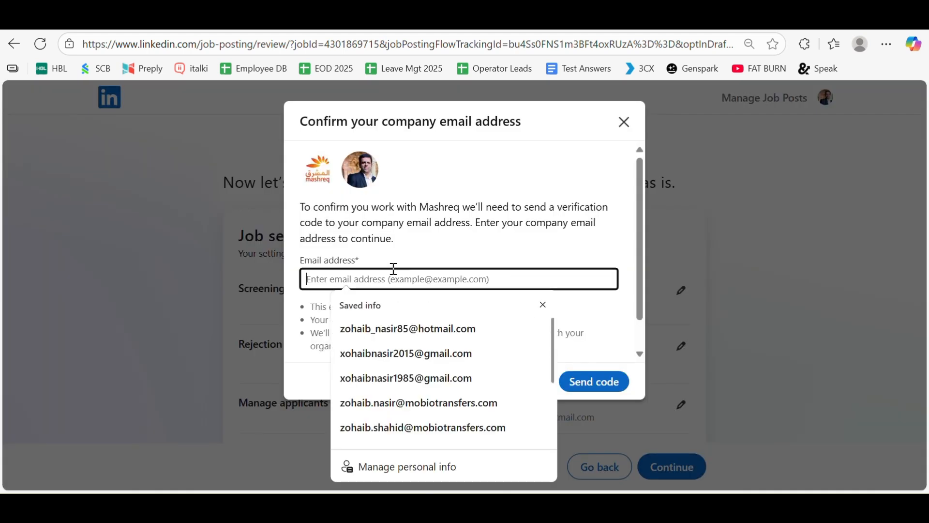
pyautogui.click(401, 207)
pyautogui.click(381, 280)
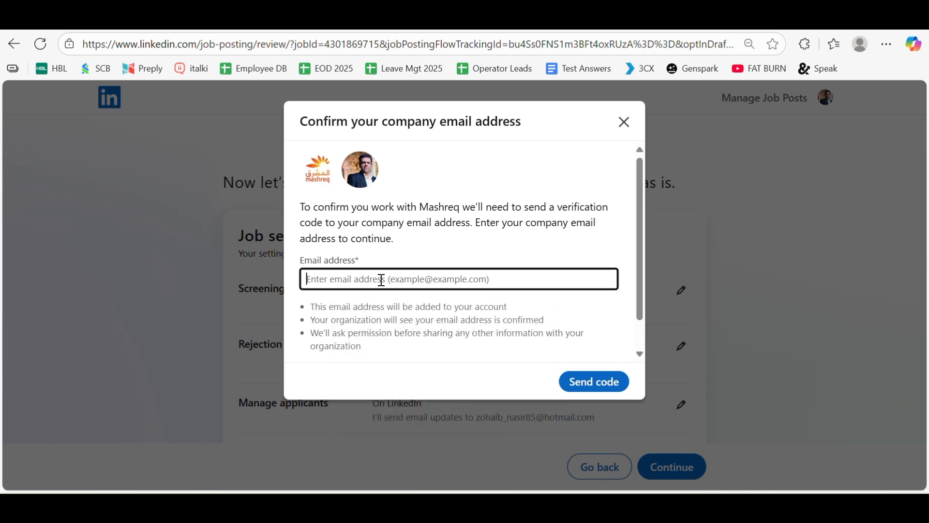
pyautogui.click(342, 219)
pyautogui.click(352, 274)
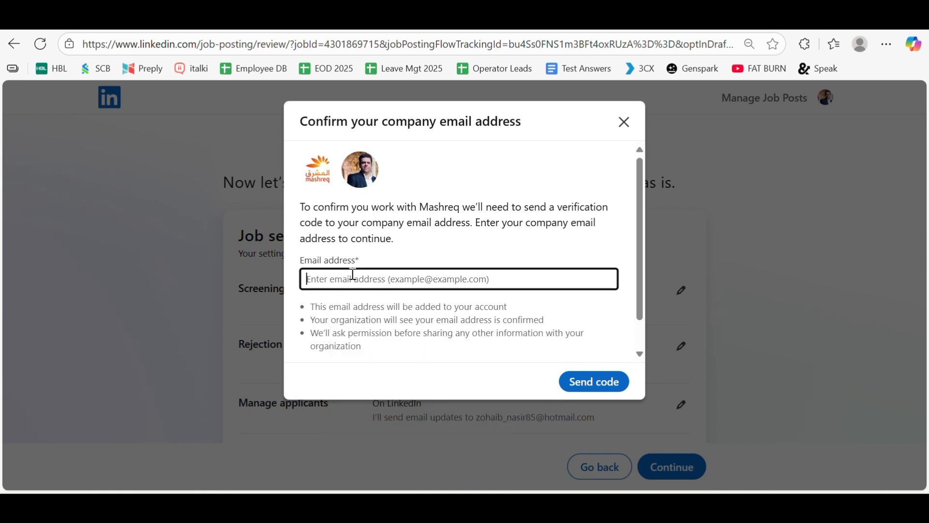
pyautogui.click(348, 240)
pyautogui.click(317, 275)
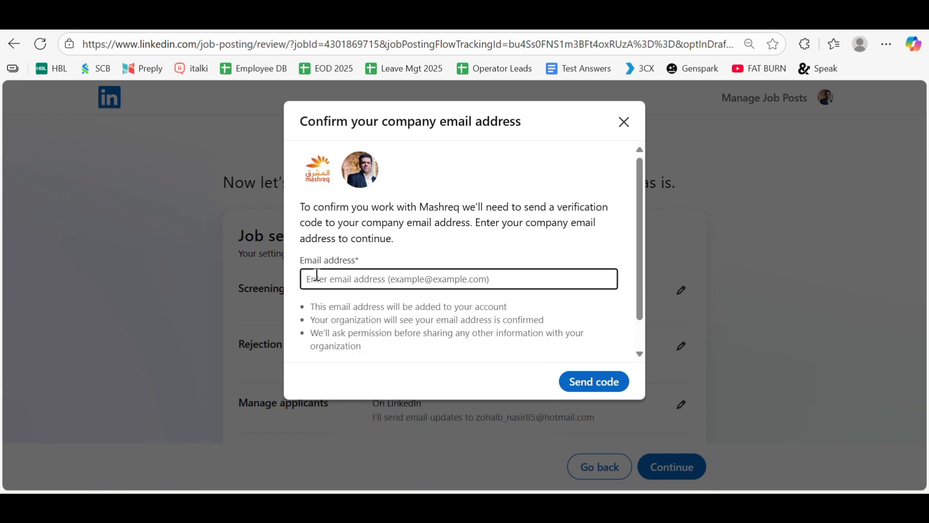
pyautogui.click(318, 278)
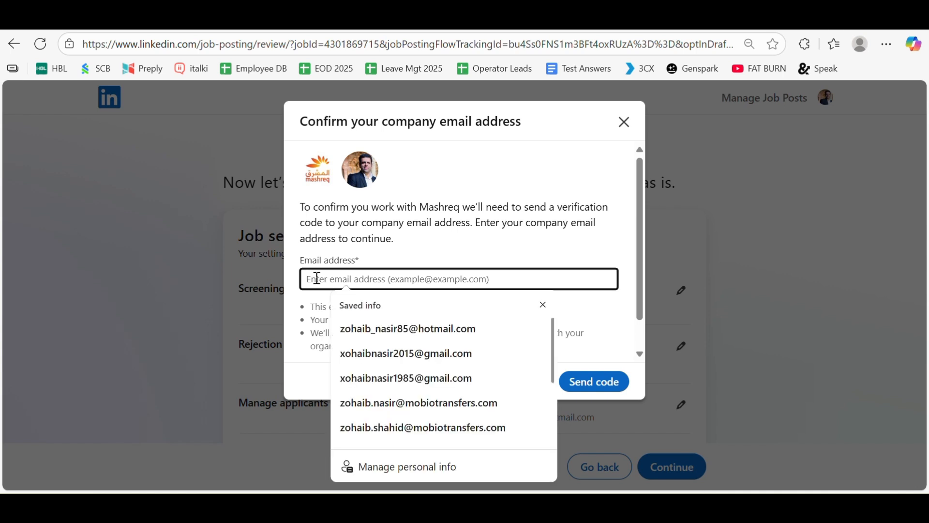
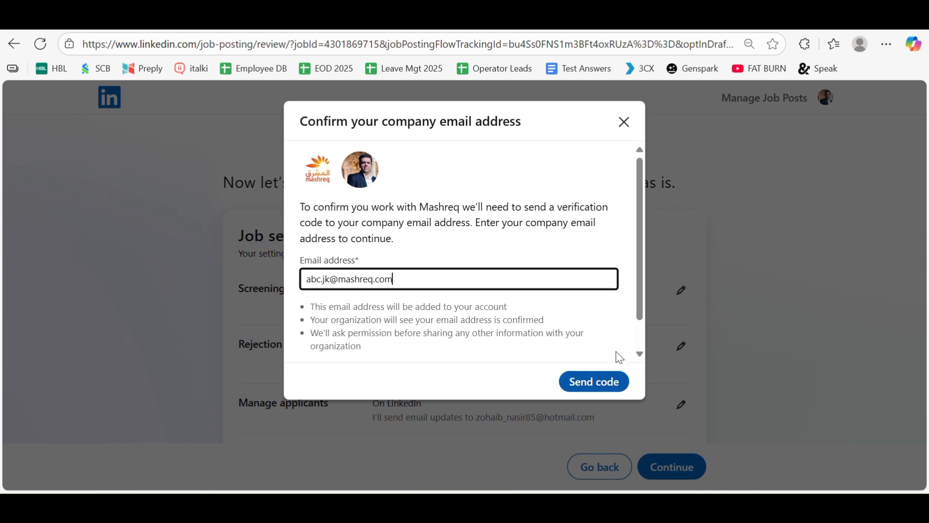
# Close the email dialog, go back, and change the company from Mashreq to Mobio Transfers.
pyautogui.click(624, 122)
pyautogui.scroll(-1, 724, 301)
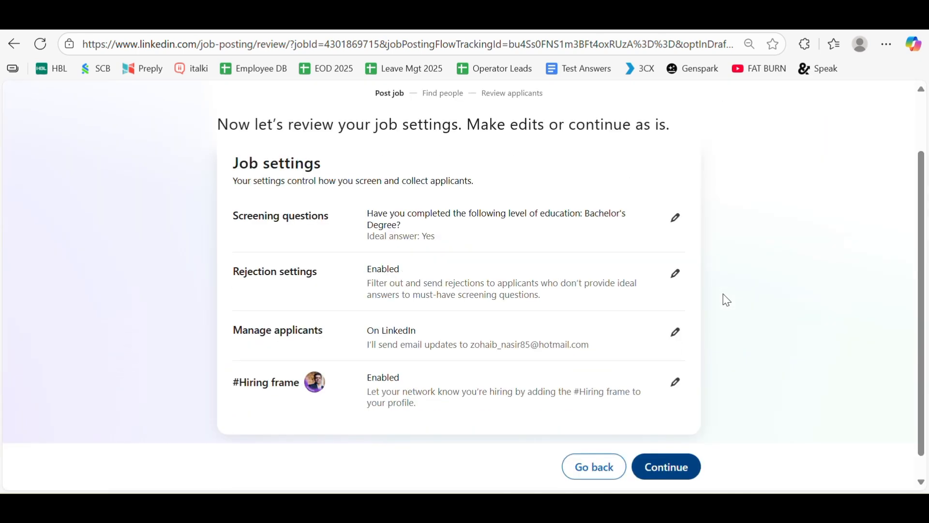
pyautogui.scroll(2, 564, 351)
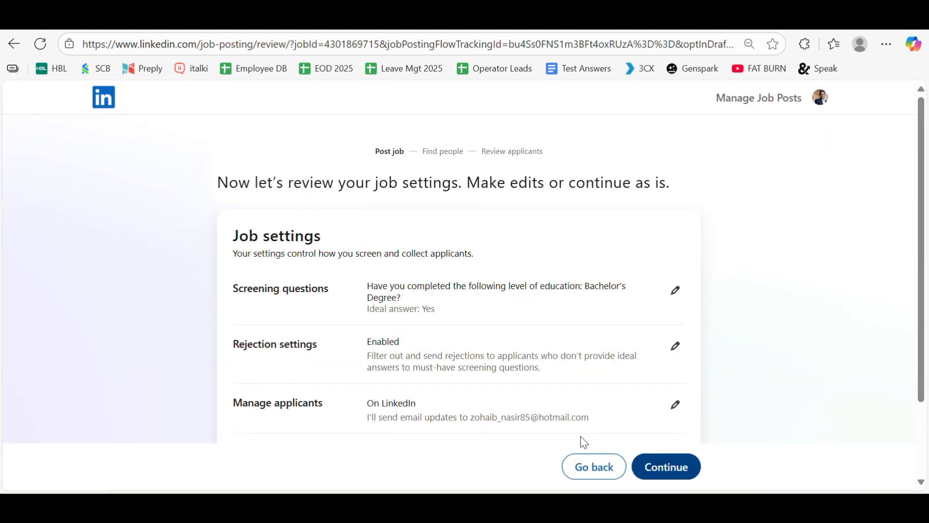
pyautogui.click(596, 467)
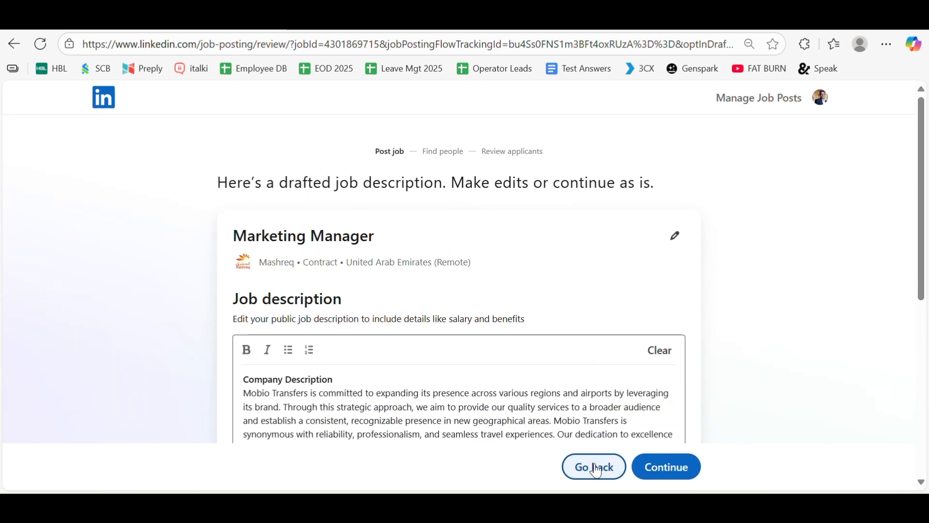
pyautogui.click(674, 235)
pyautogui.click(538, 286)
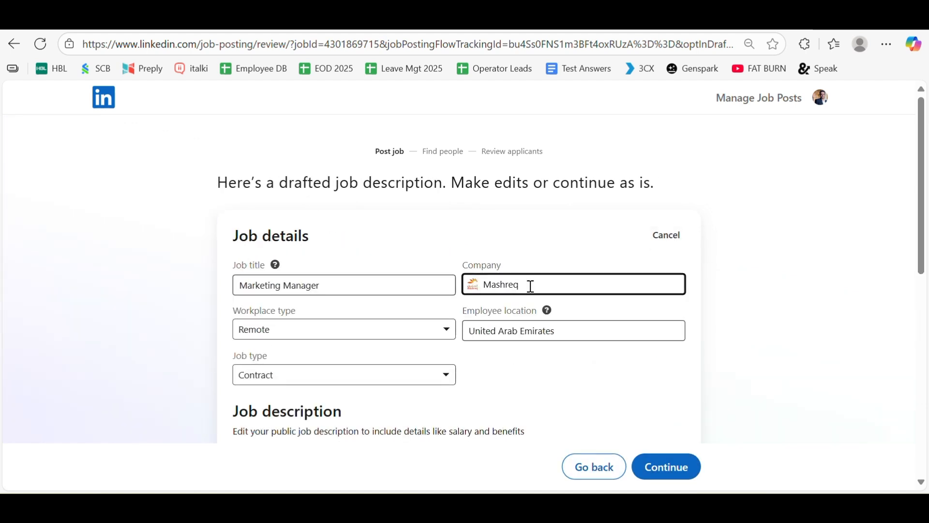
pyautogui.doubleClick(531, 286)
pyautogui.write('Mo')
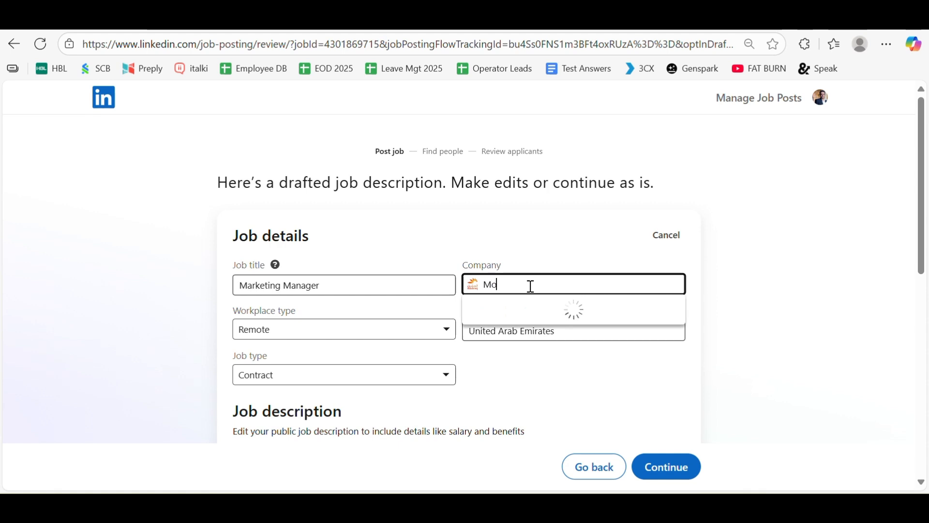
pyautogui.write('b')
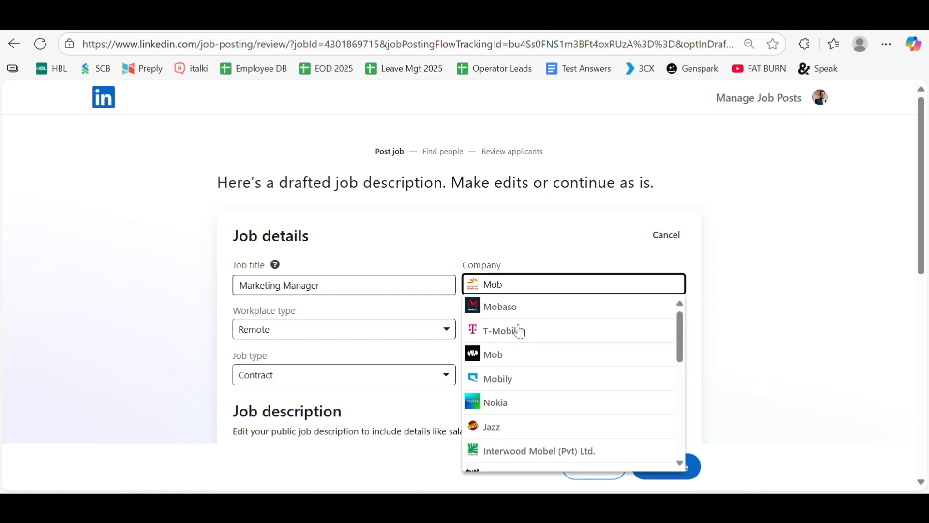
pyautogui.write('io')
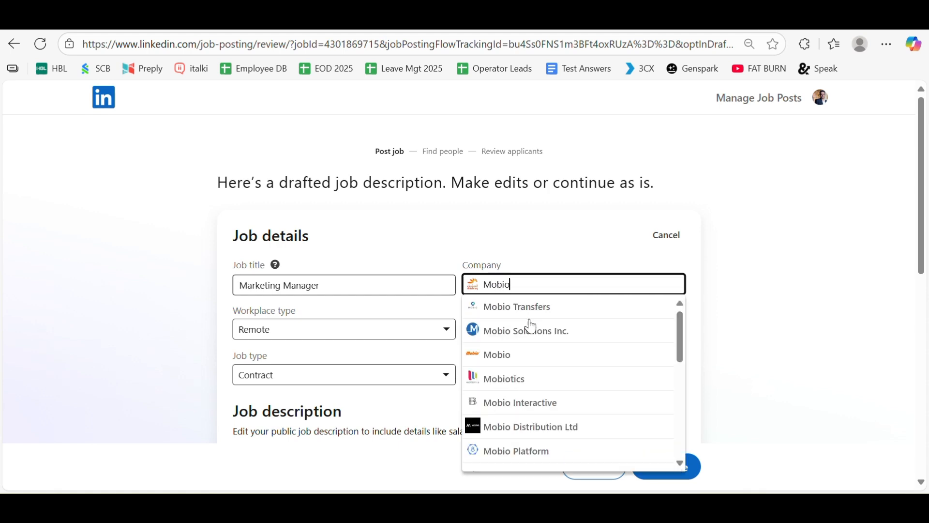
pyautogui.click(555, 316)
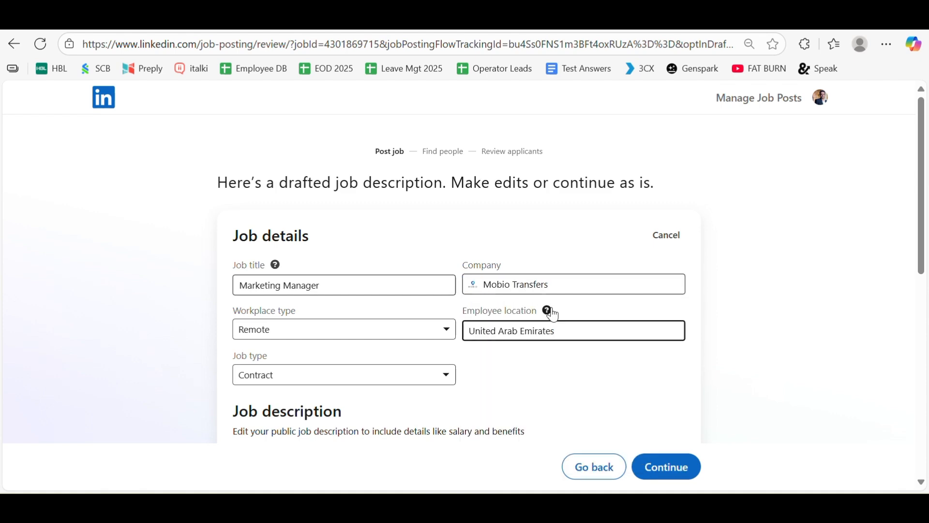
pyautogui.click(686, 468)
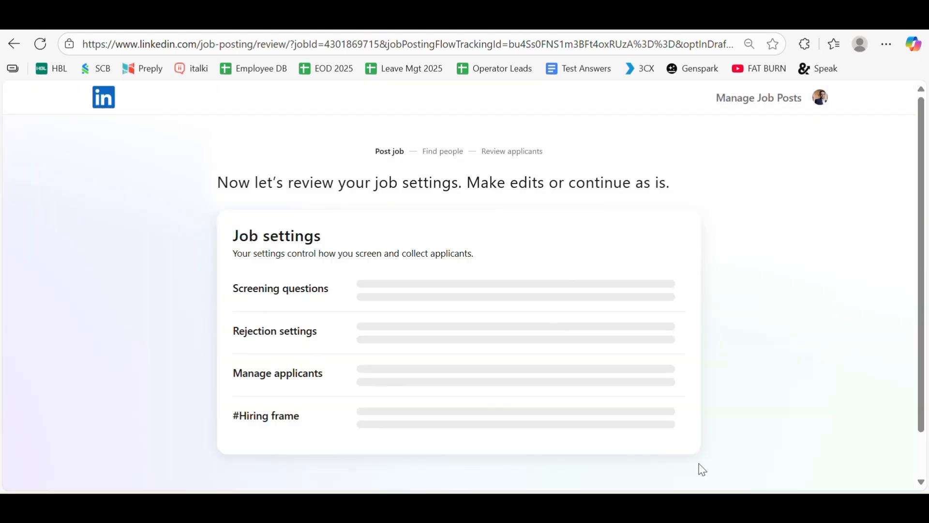
# Accept the job settings and post the Marketing Manager job for free without promoting.
pyautogui.scroll(-2, 795, 313)
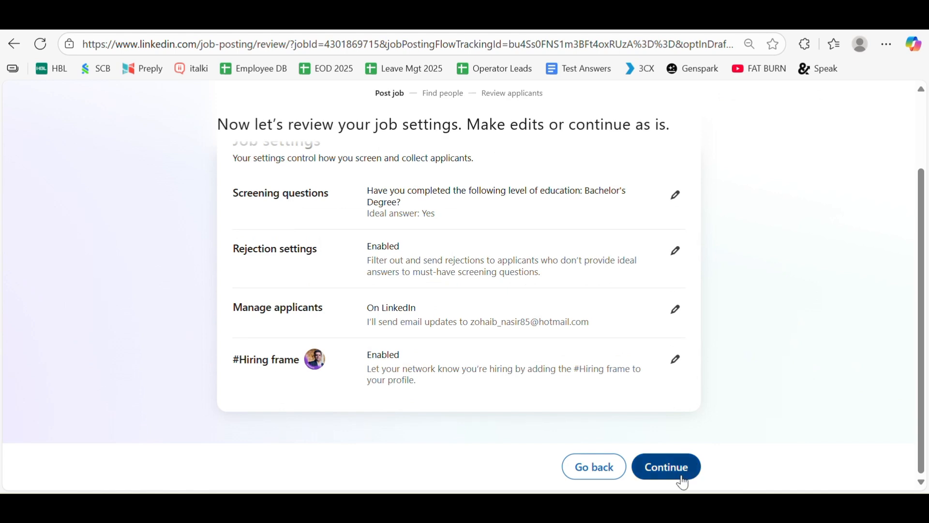
pyautogui.click(681, 476)
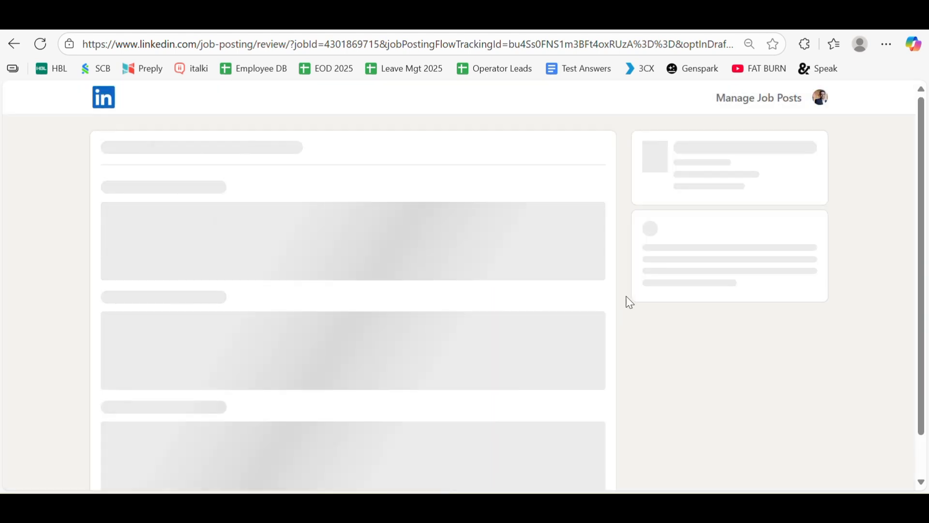
pyautogui.scroll(-1, 626, 300)
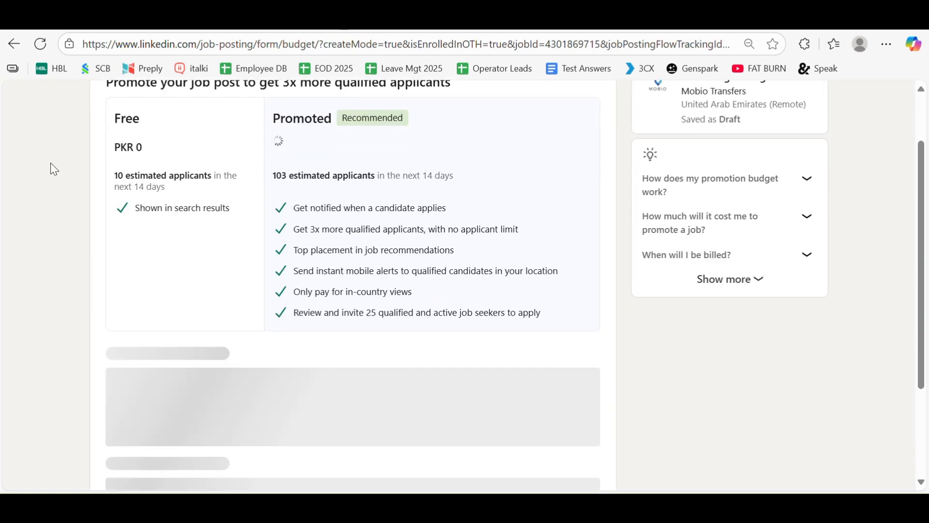
pyautogui.scroll(-3, 145, 124)
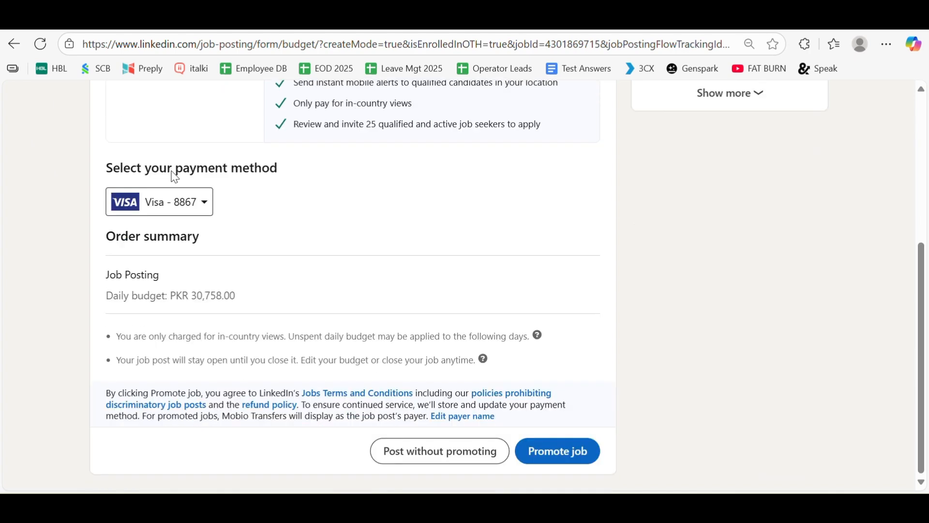
pyautogui.click(428, 455)
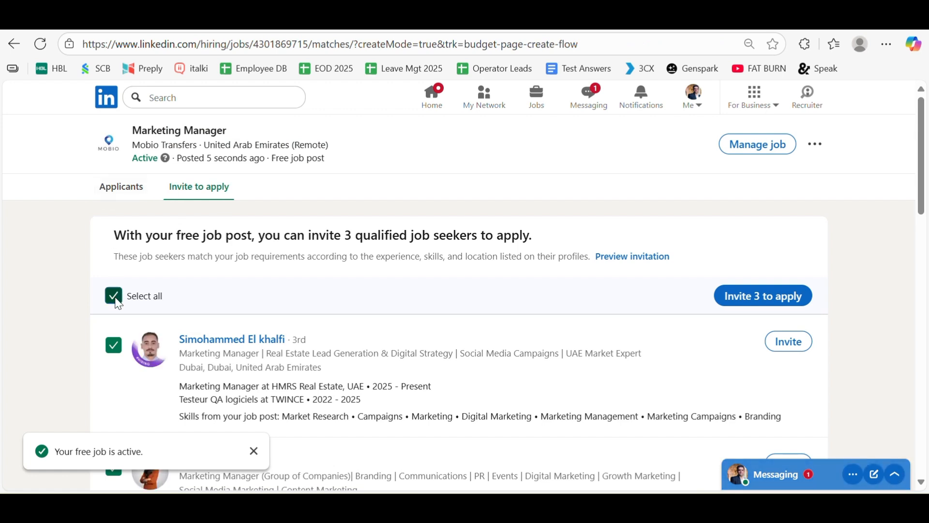
# Deselect all suggested candidates in Invite to apply and switch to the Applicants list.
pyautogui.click(114, 296)
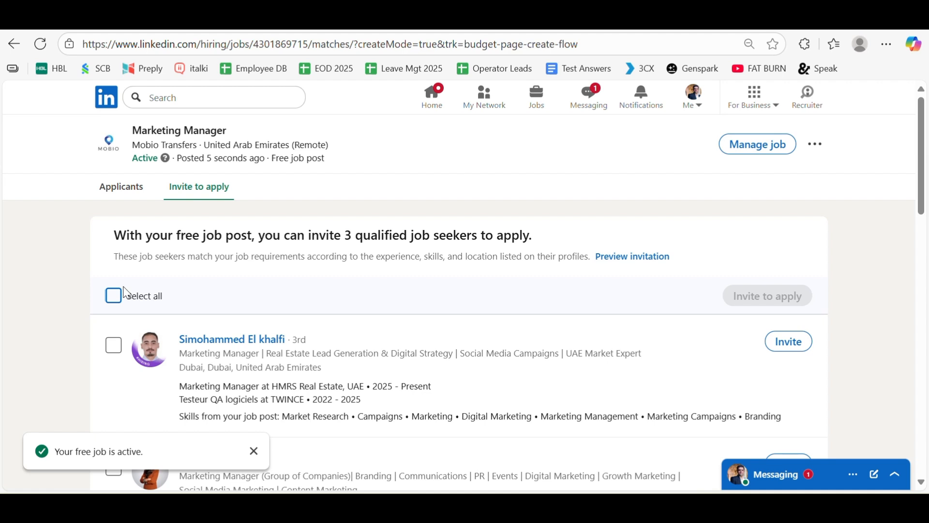
pyautogui.click(136, 195)
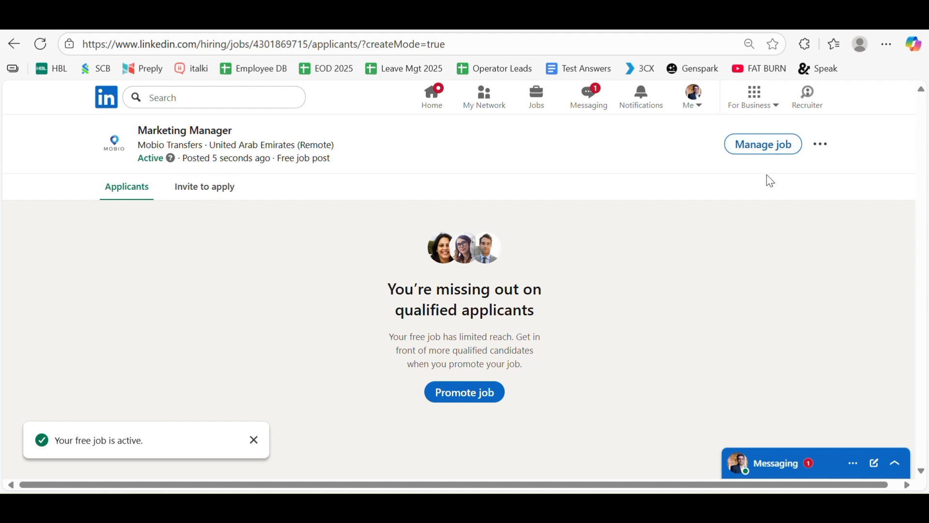
# Review the Marketing Manager job's management page and its 0 applicants, then browse its more-options menu.
pyautogui.click(757, 151)
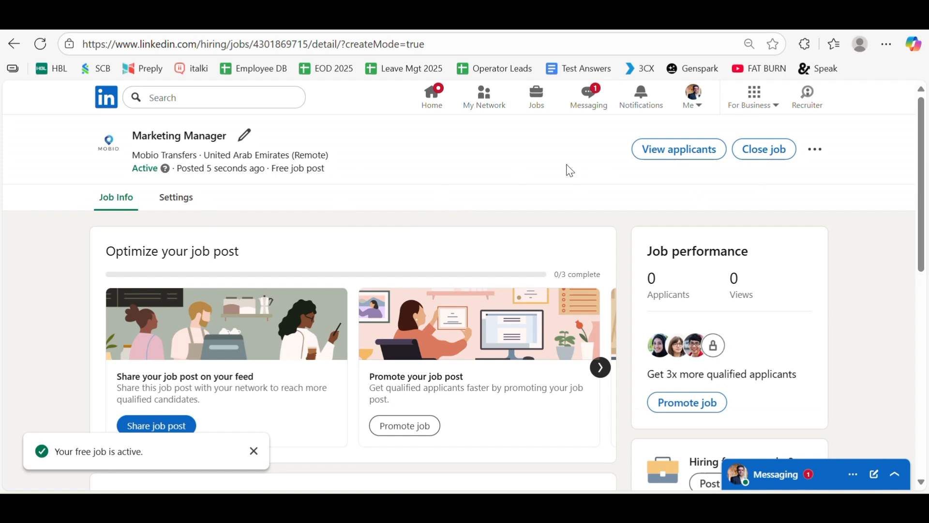
pyautogui.click(680, 149)
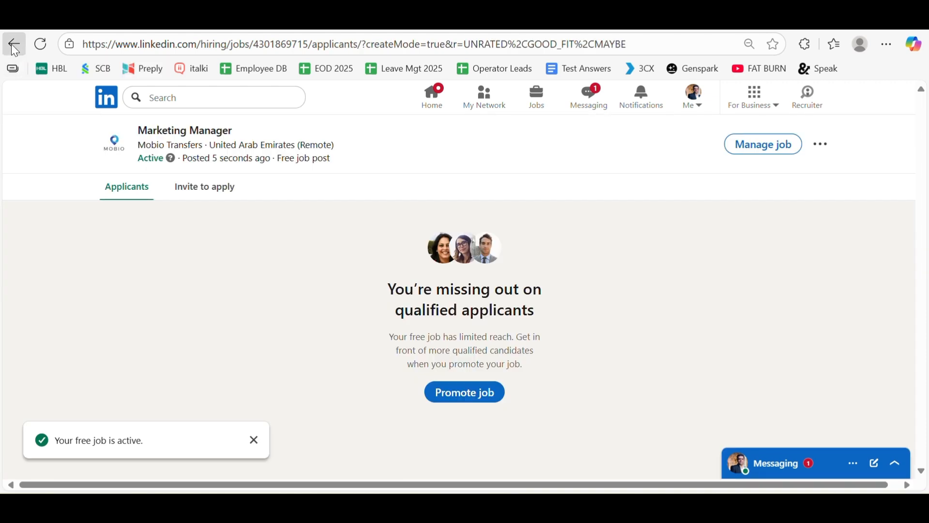
pyautogui.click(14, 47)
pyautogui.click(809, 155)
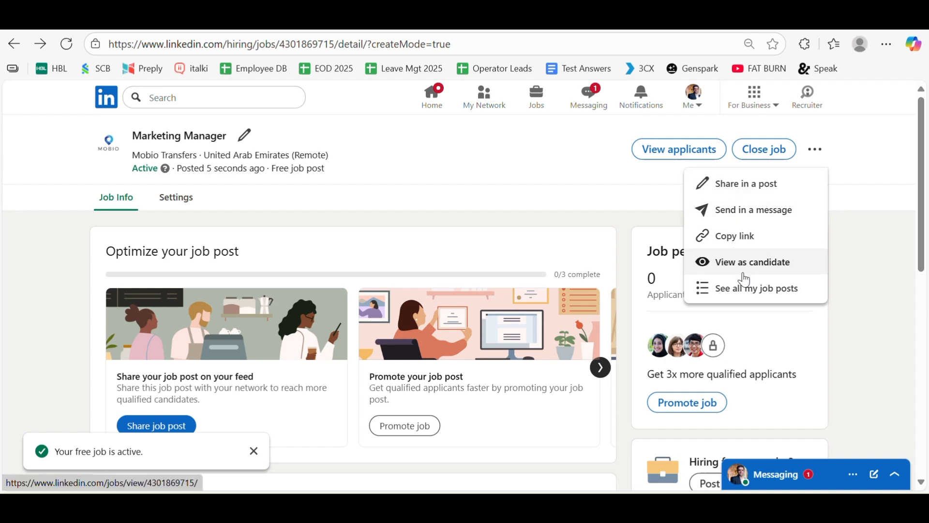
pyautogui.click(521, 178)
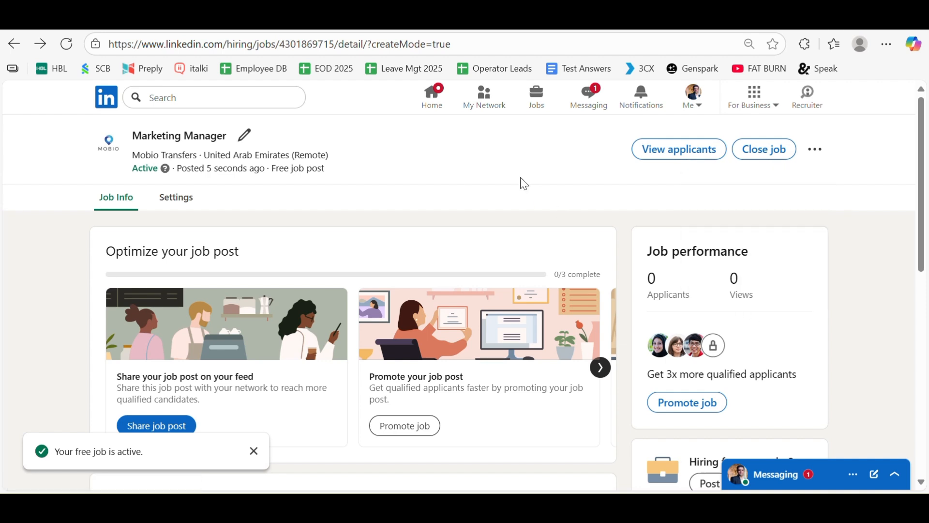